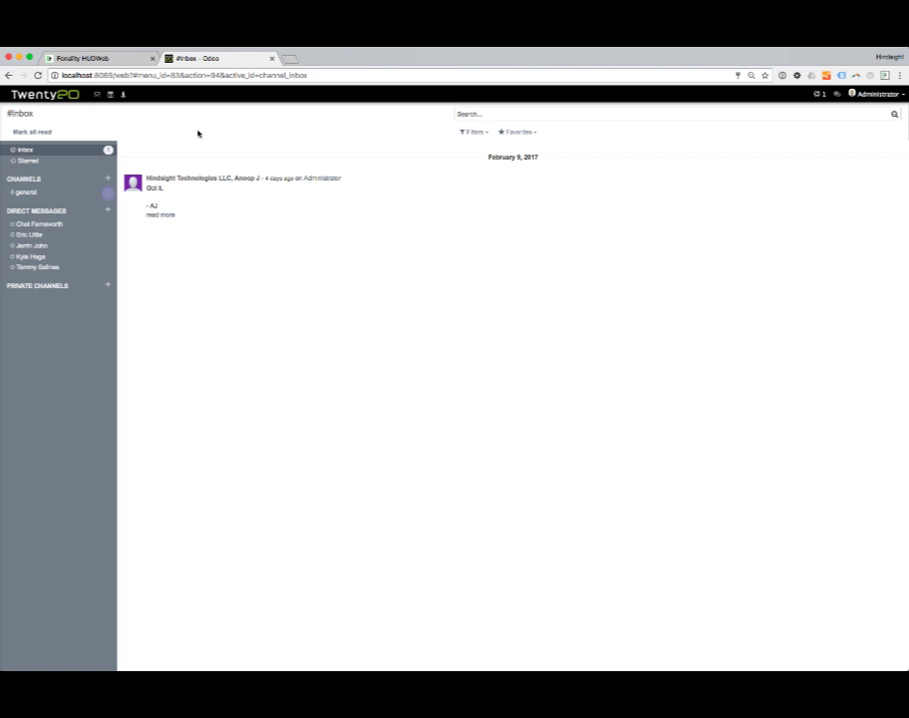
# Open the Highpointe MOB project from the Project Management app.
pyautogui.click(47, 98)
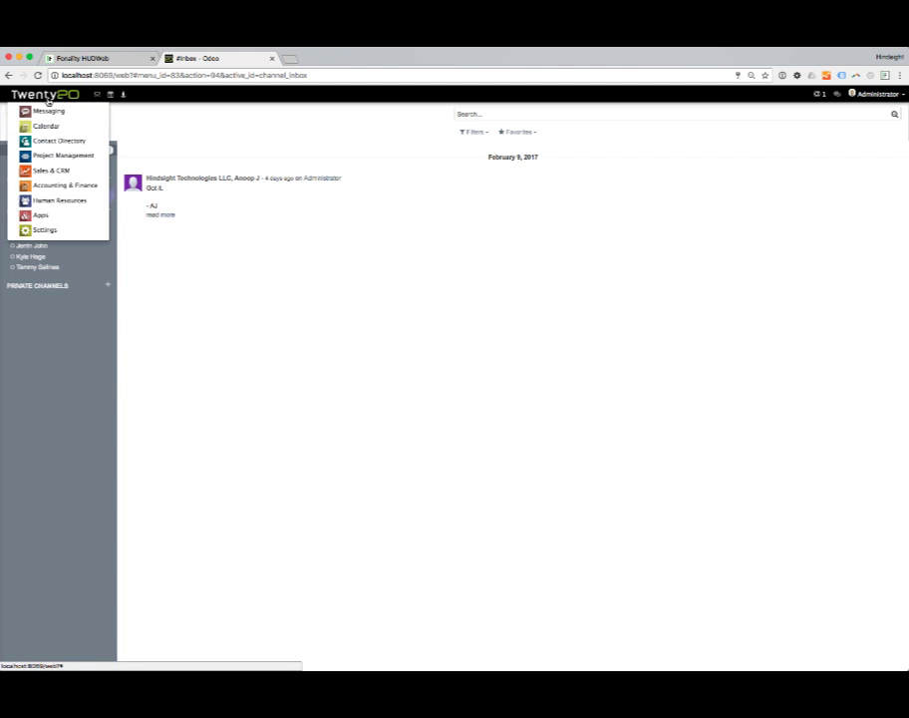
pyautogui.click(66, 157)
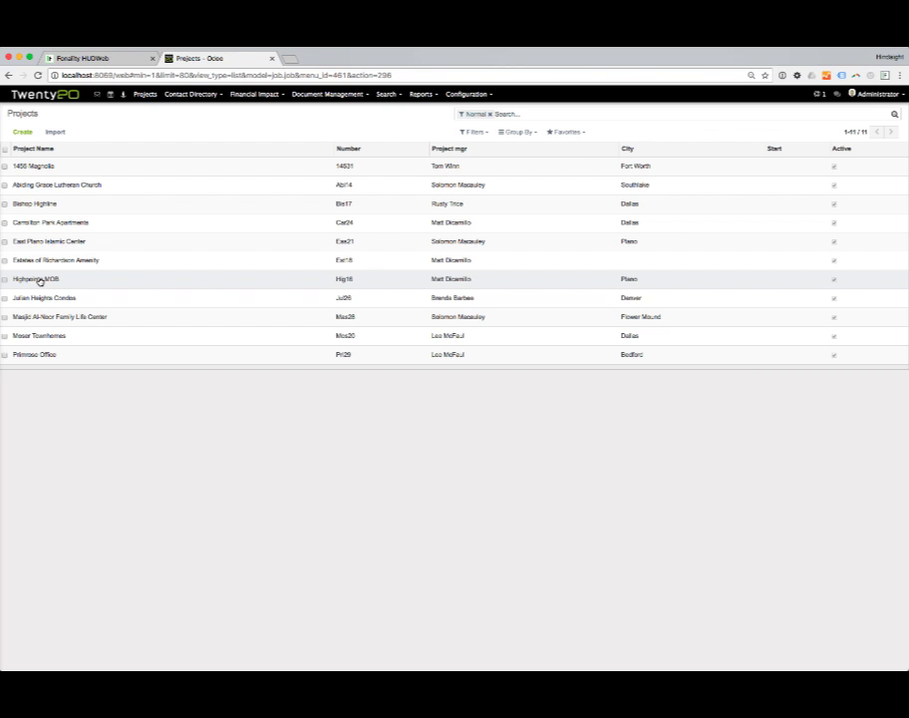
pyautogui.click(40, 280)
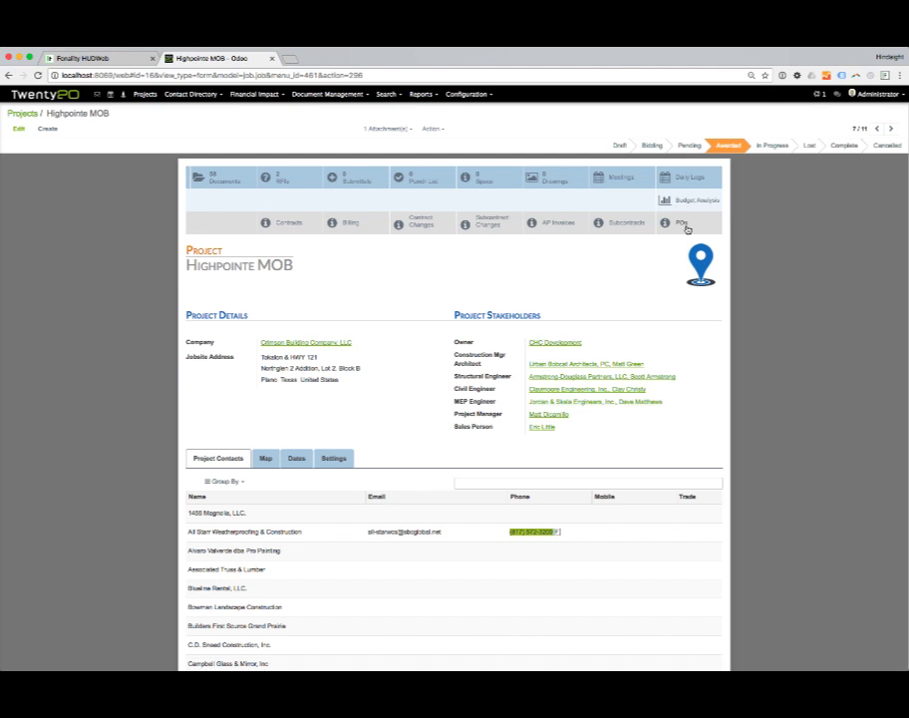
pyautogui.moveTo(296, 265); pyautogui.dragTo(188, 264)
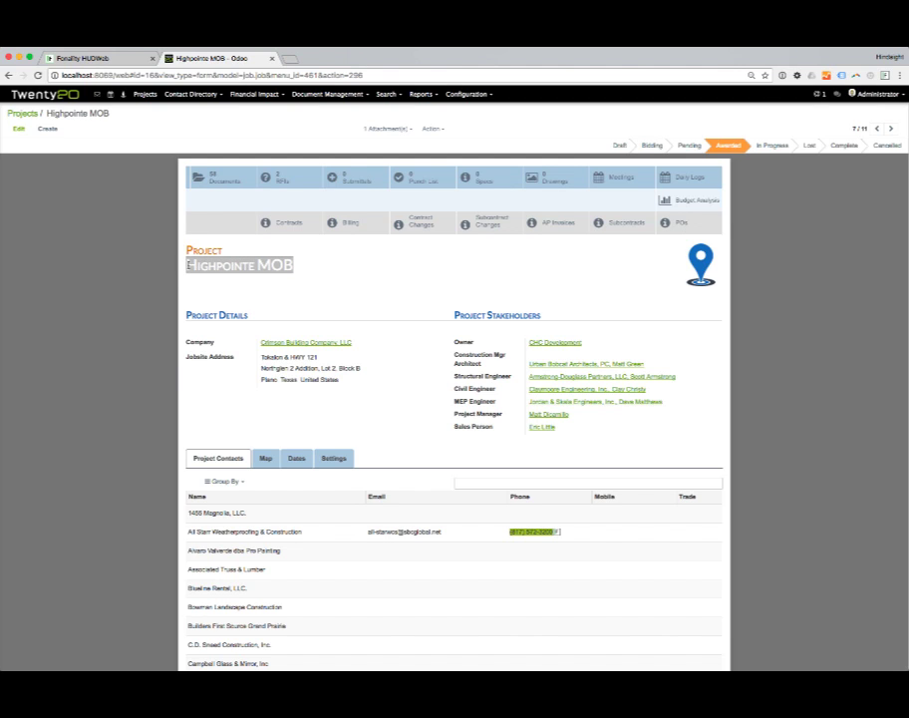
pyautogui.click(341, 270)
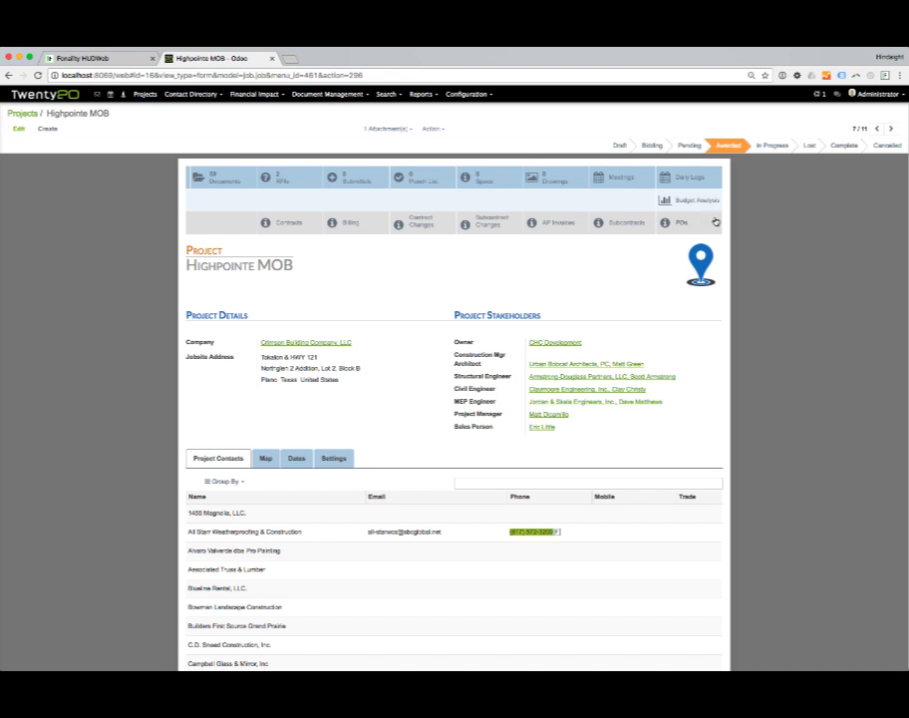
# Show the Highpointe MOB project's purchase orders.
pyautogui.click(682, 223)
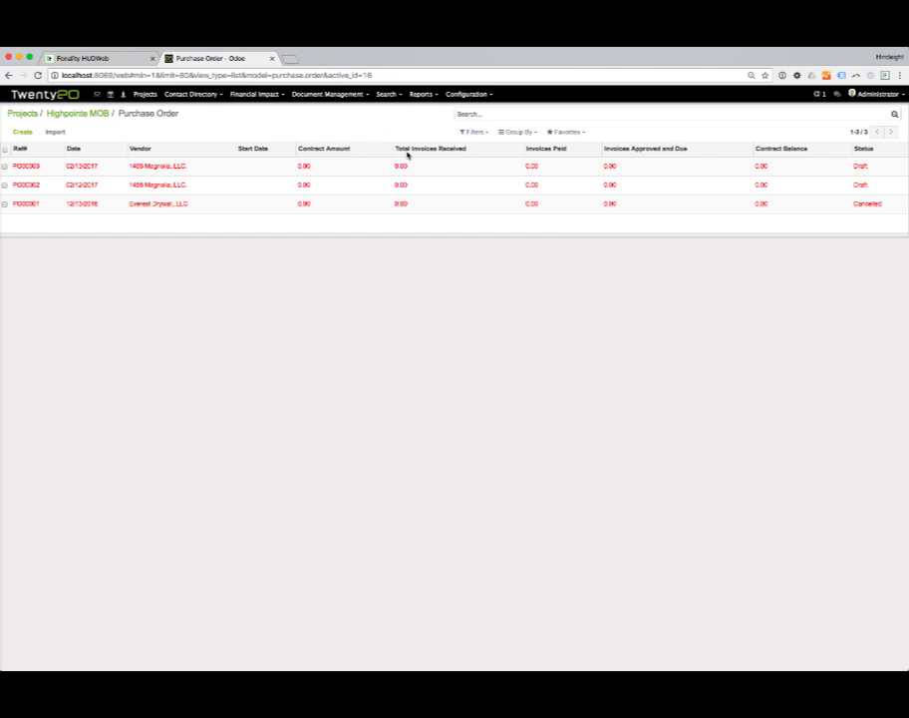
# Create a purchase order titled 'Test Purchase order' for vendor Hindsight Technologies LLC, entering the vendor reference.
pyautogui.click(23, 132)
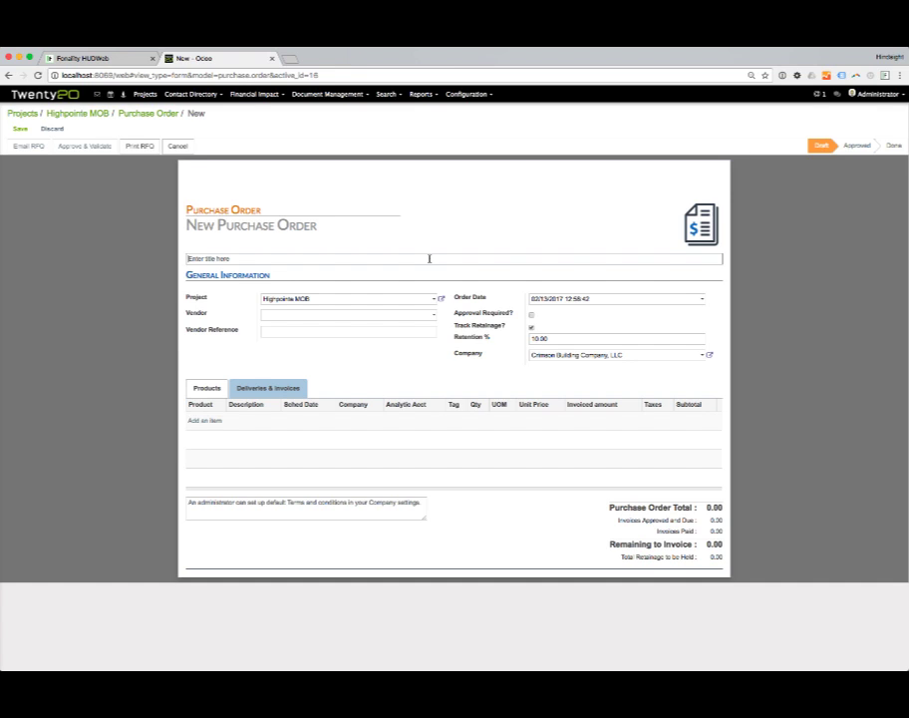
pyautogui.click(429, 258)
pyautogui.write('Test Purchase order')
pyautogui.click(431, 317)
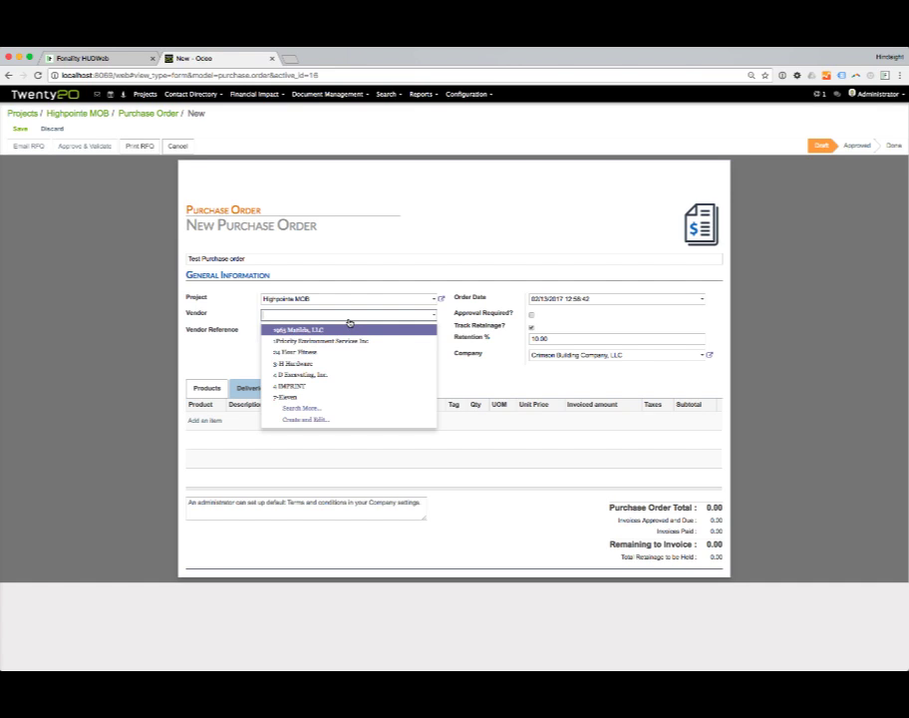
pyautogui.write('hind')
pyautogui.press('Return')
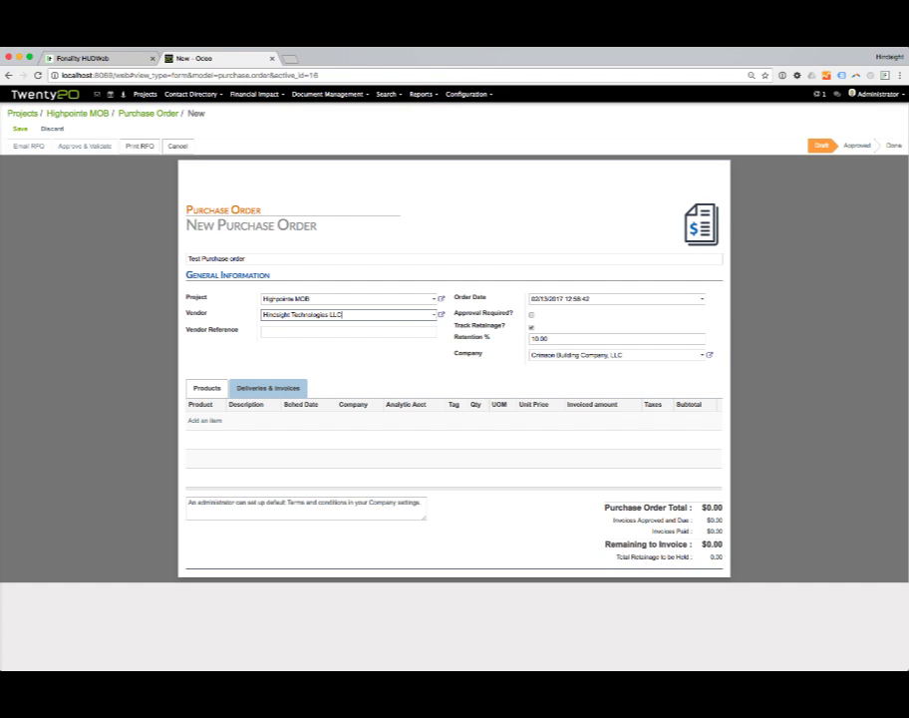
pyautogui.click(354, 329)
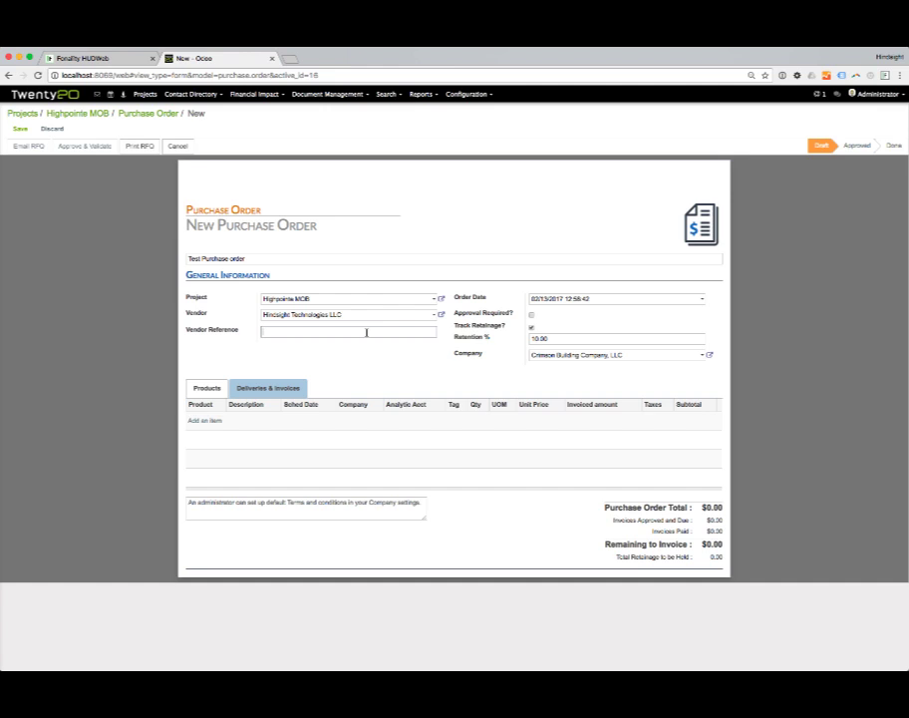
pyautogui.write('213155')
# Review the order date and leave the order with no approval required.
pyautogui.moveTo(613, 298); pyautogui.dragTo(530, 298)
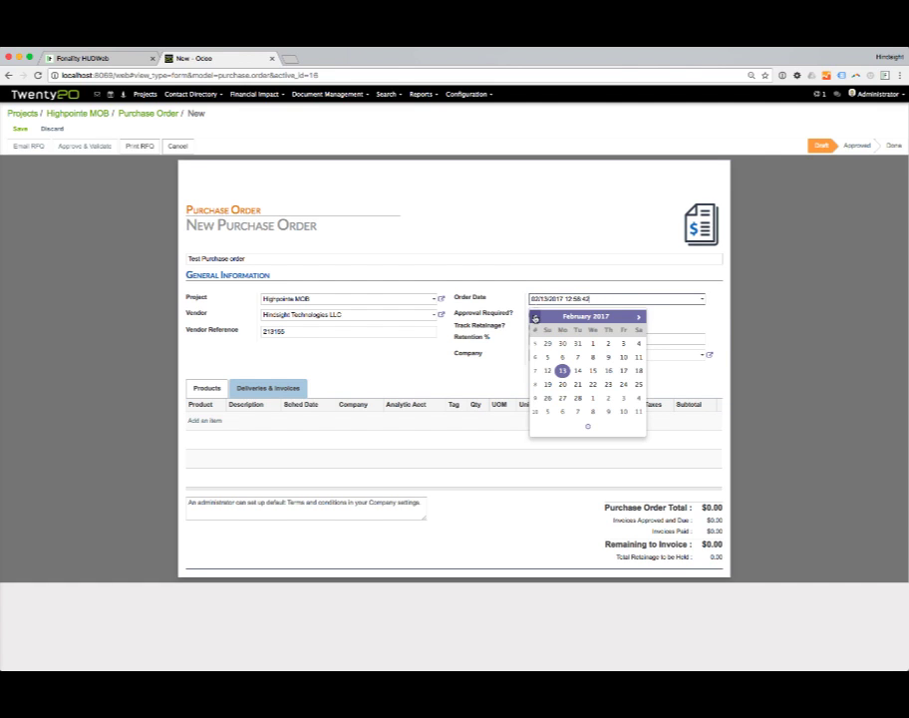
pyautogui.click(631, 255)
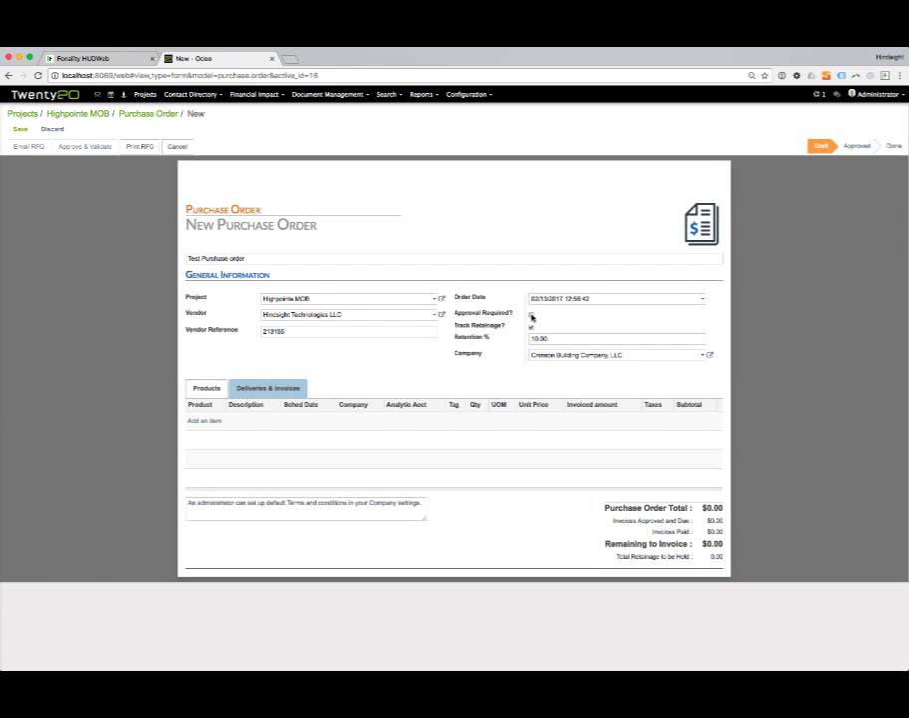
pyautogui.click(531, 315)
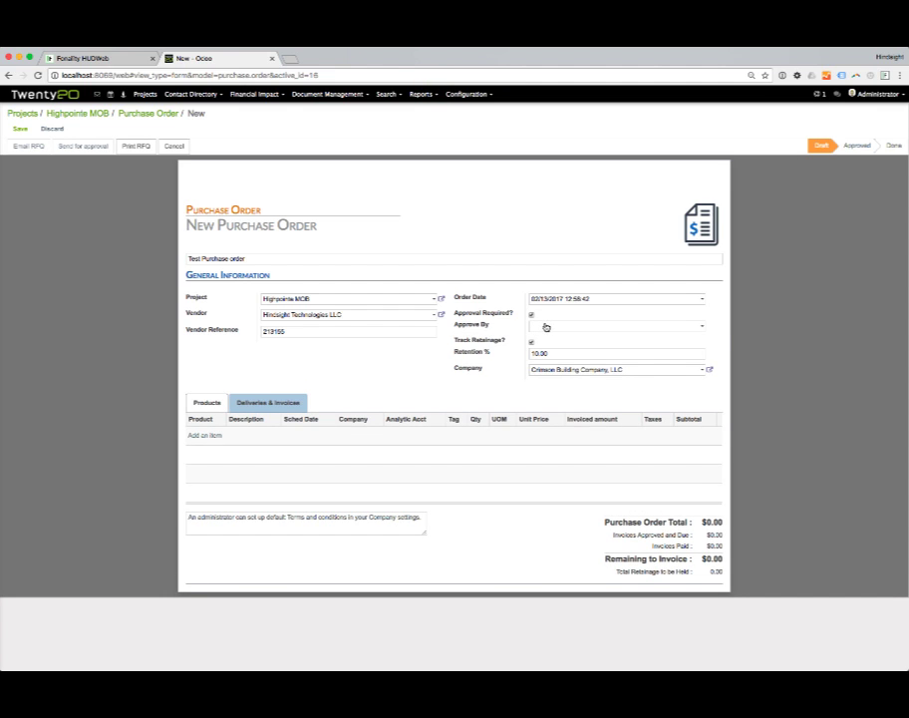
pyautogui.click(547, 326)
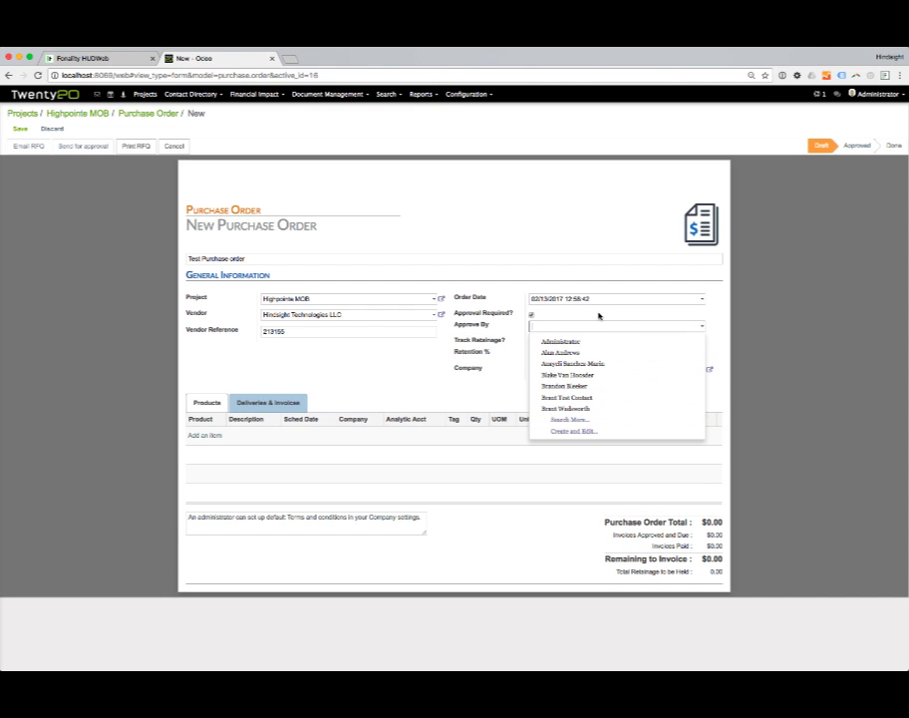
pyautogui.click(604, 313)
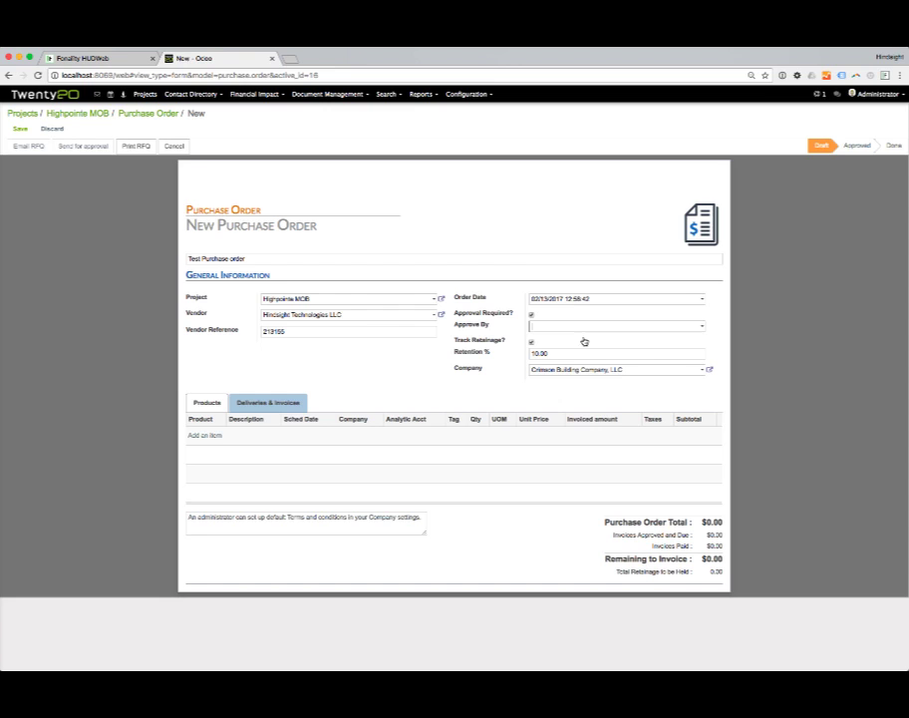
pyautogui.click(532, 315)
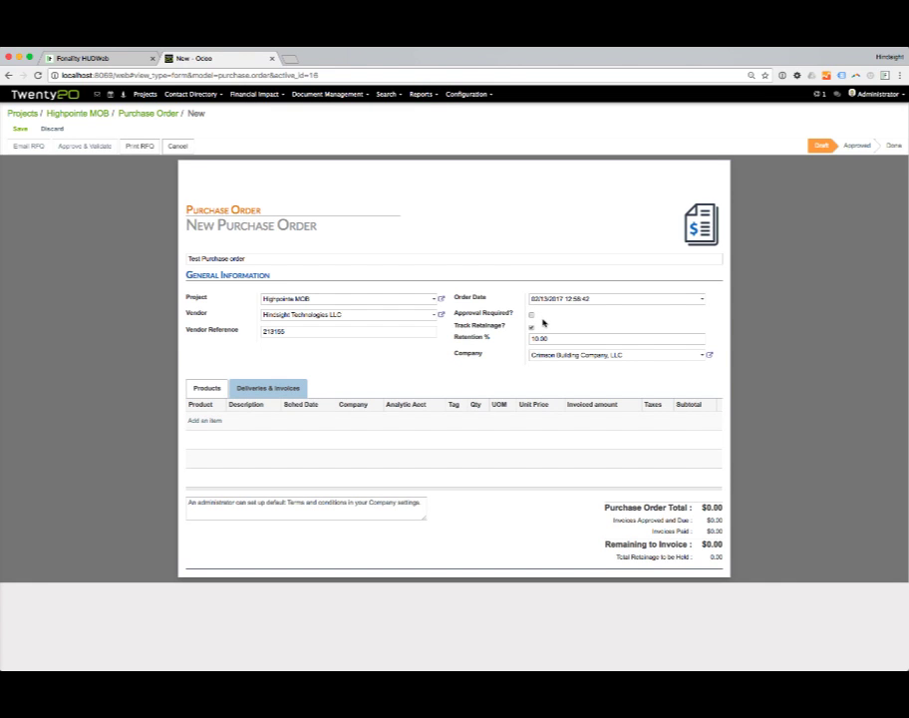
# Turn off retainage tracking on the purchase order.
pyautogui.click(533, 328)
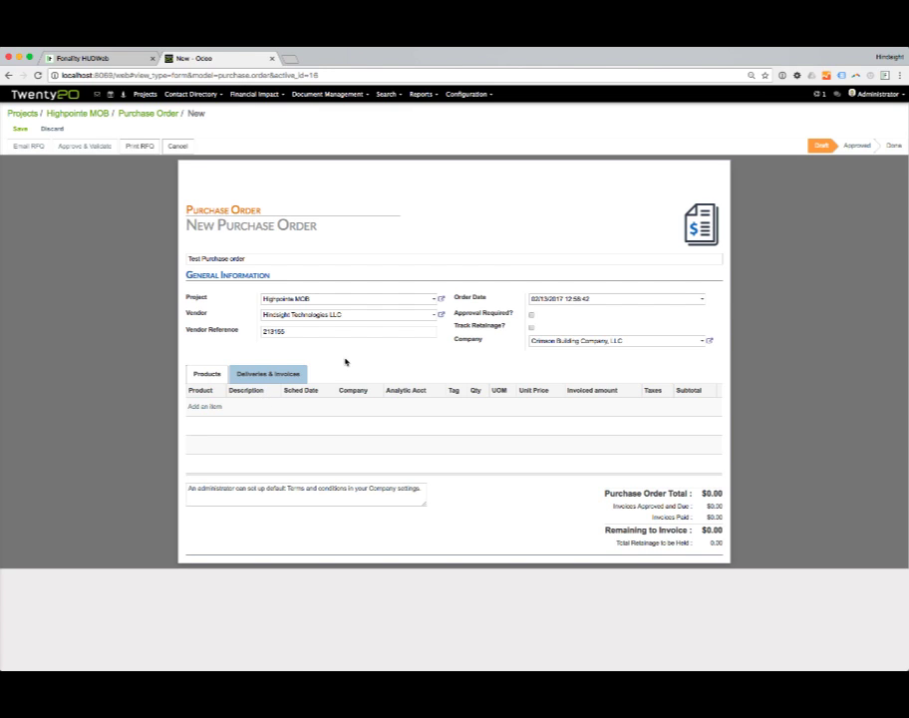
# Add a product line and start creating a new product for it with Create and Edit.
pyautogui.click(205, 407)
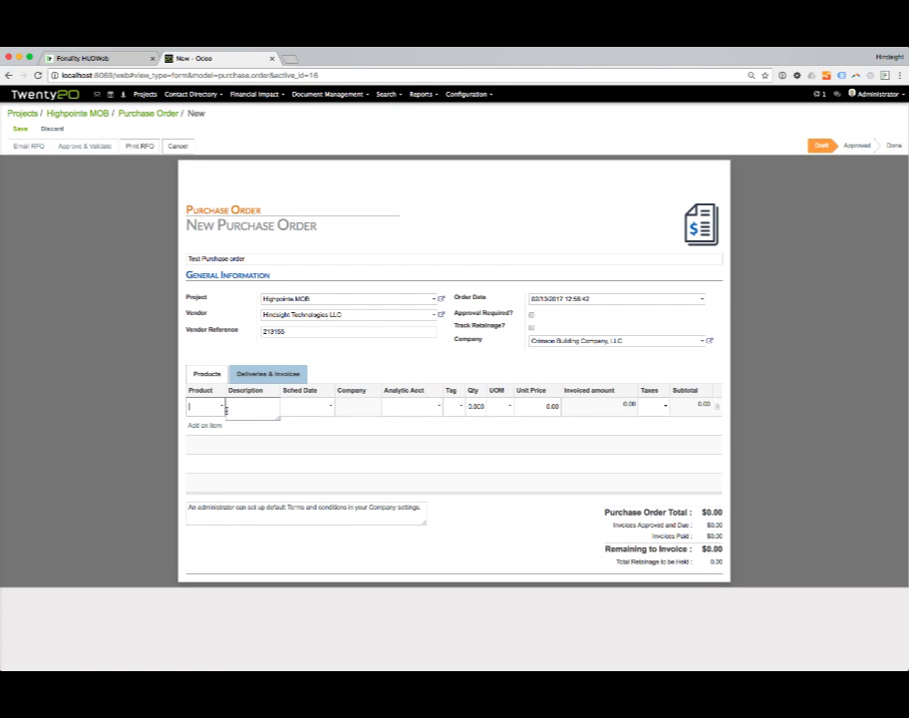
pyautogui.click(222, 407)
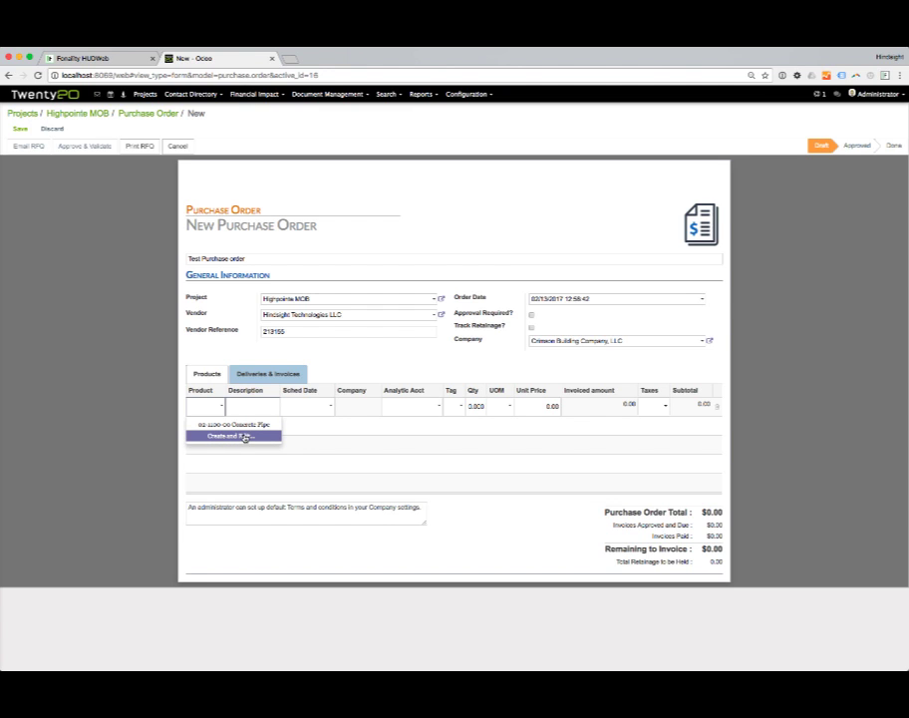
pyautogui.click(245, 436)
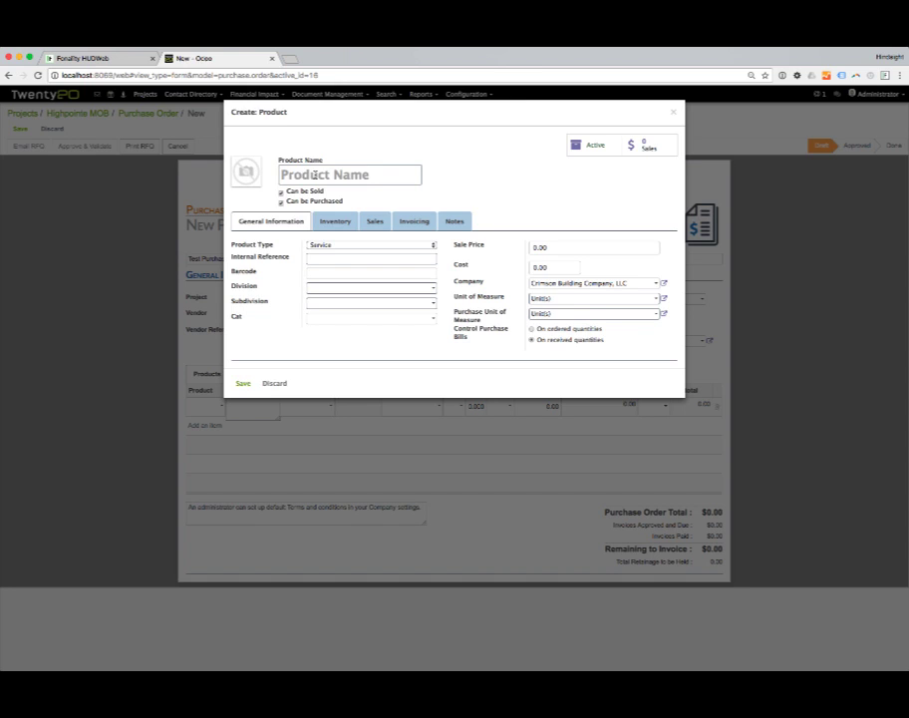
# Name the new product 'Soho White 6x6', leaving Division empty and price and cost at 0.00.
pyautogui.write('SHOS')
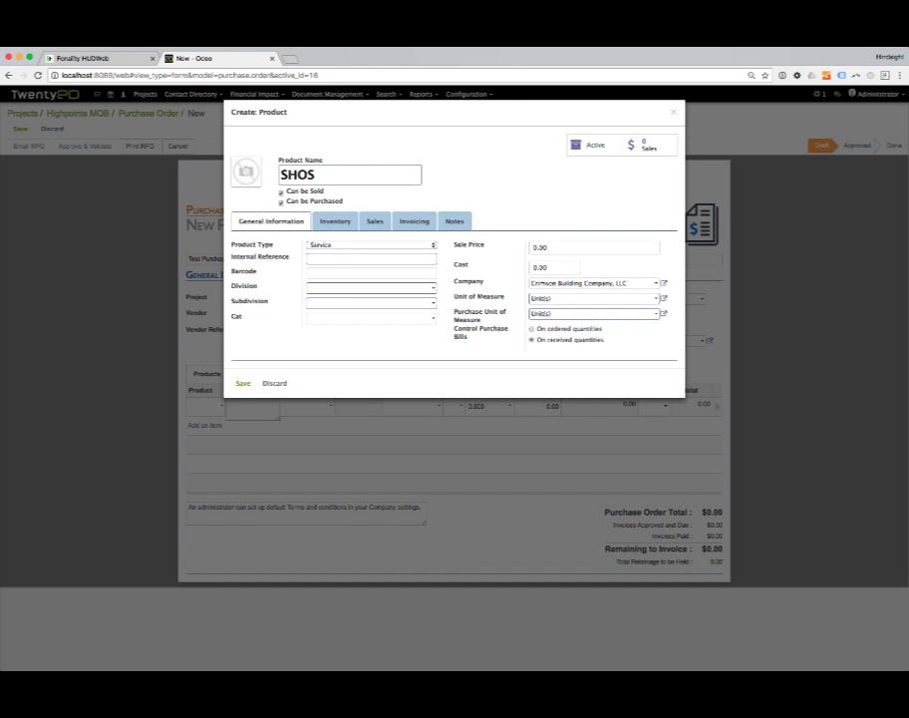
pyautogui.press('BackSpace')
pyautogui.press('BackSpace')
pyautogui.press('BackSpace')
pyautogui.write('oho White')
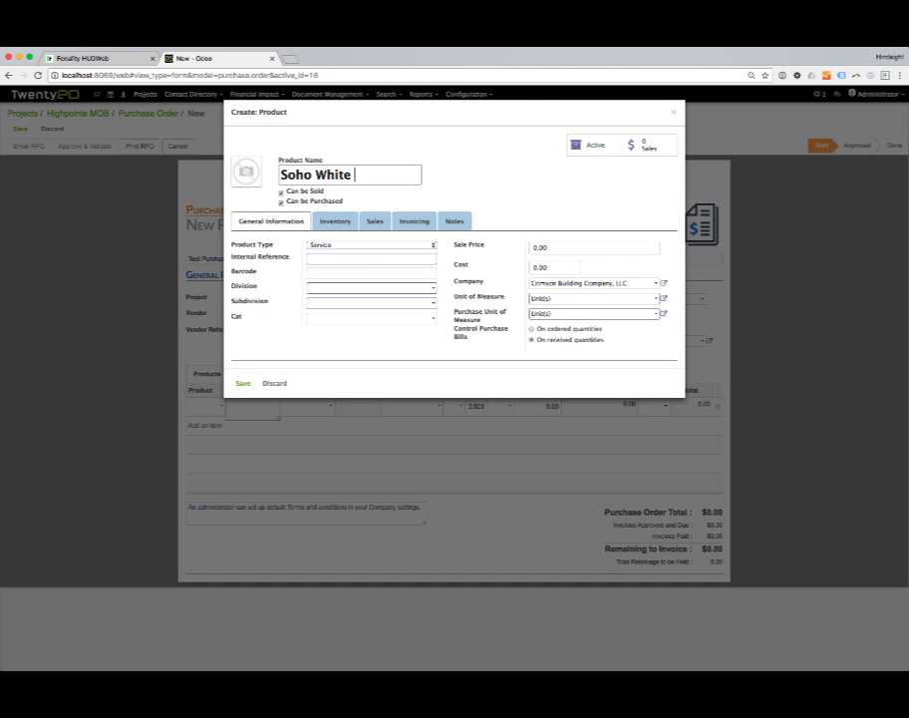
pyautogui.write(' 6x6')
pyautogui.click(353, 259)
pyautogui.click(429, 290)
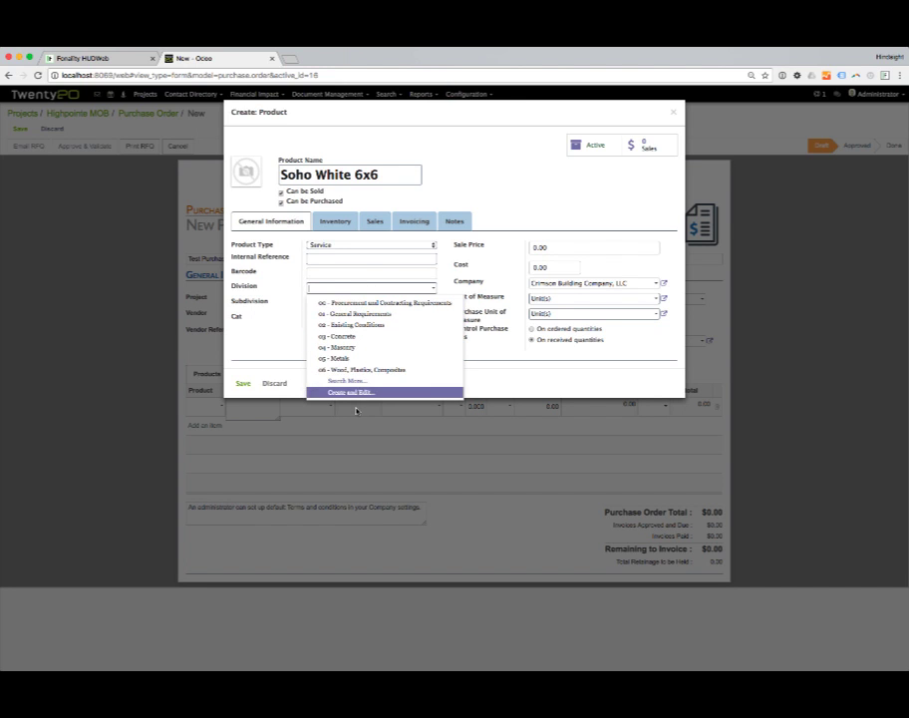
pyautogui.click(269, 335)
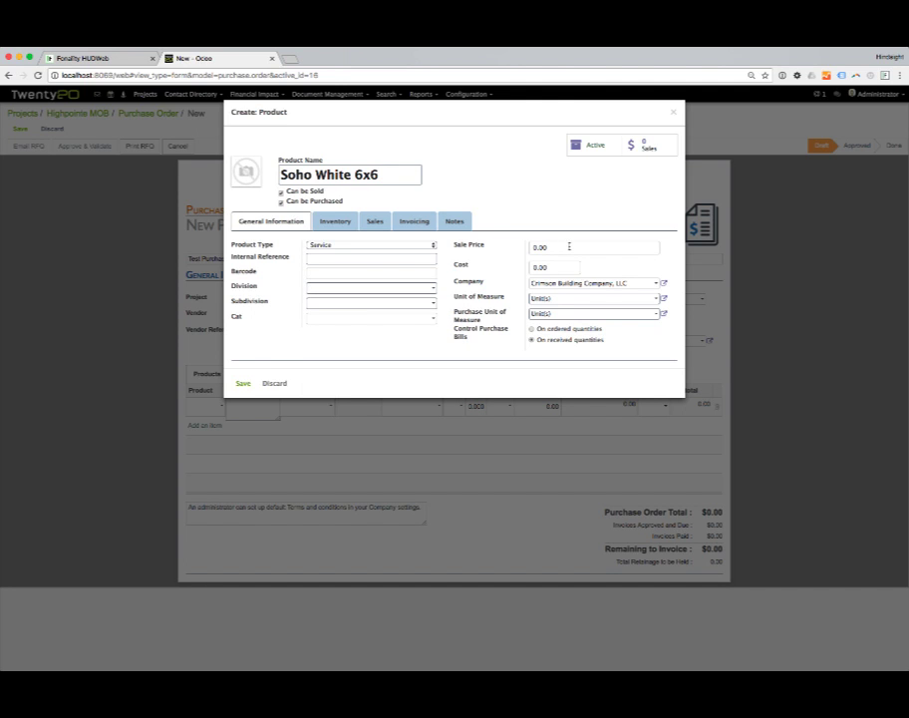
pyautogui.moveTo(569, 247); pyautogui.dragTo(538, 267)
pyautogui.doubleClick(538, 267)
# Make Soho White 6x6 a Consumable product with internal reference sohow6.
pyautogui.click(361, 246)
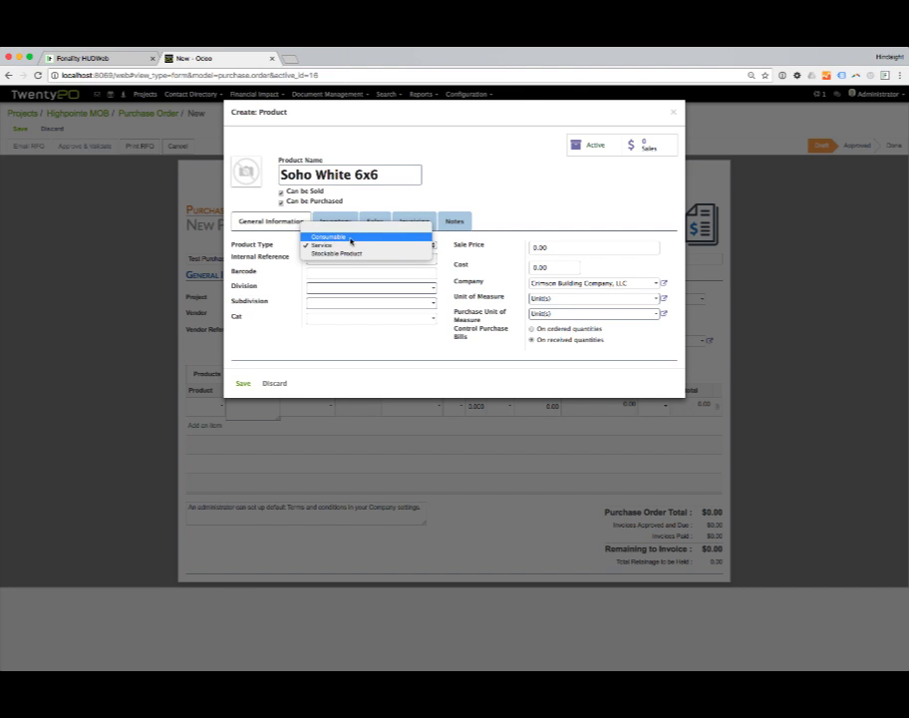
pyautogui.click(351, 237)
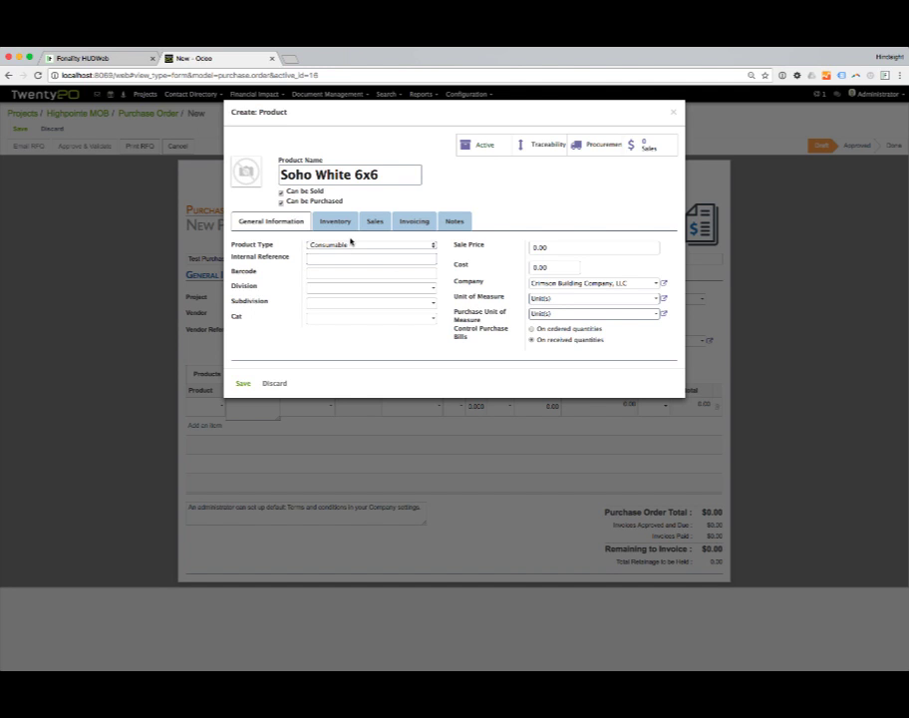
pyautogui.click(368, 245)
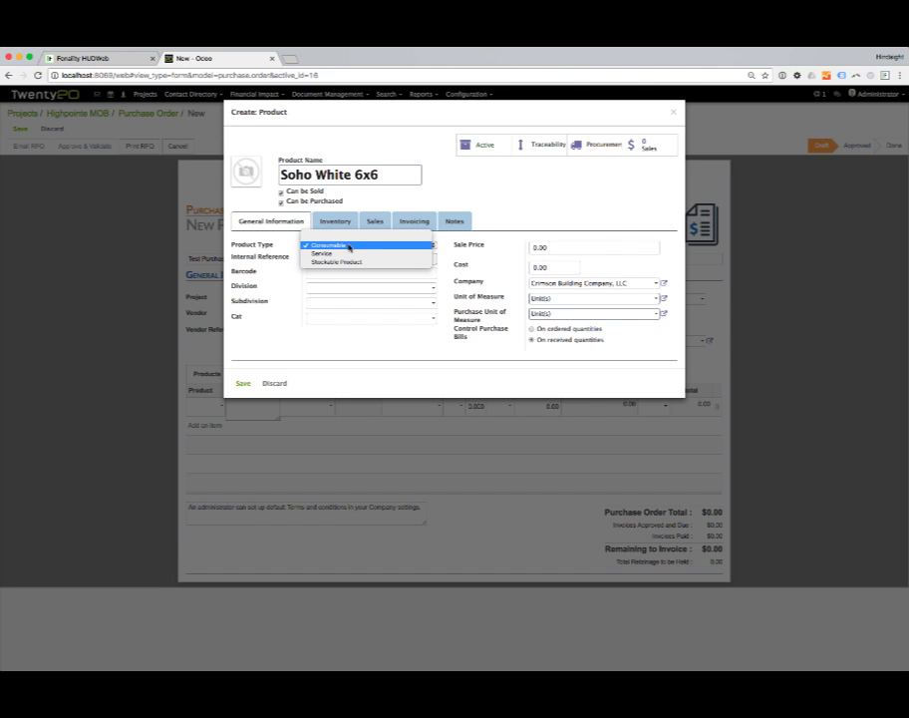
pyautogui.click(349, 246)
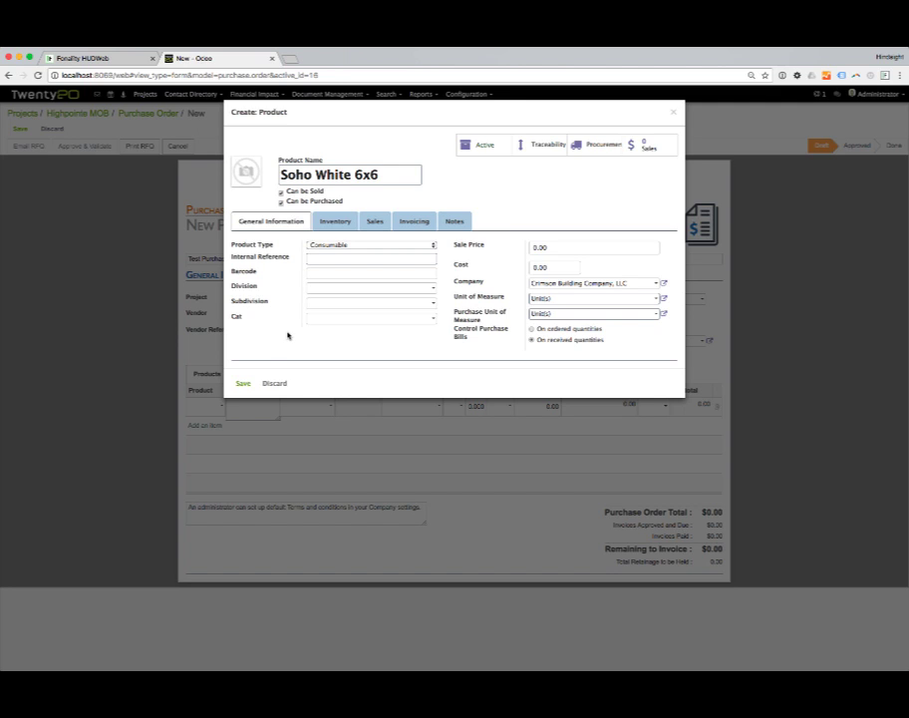
pyautogui.click(241, 384)
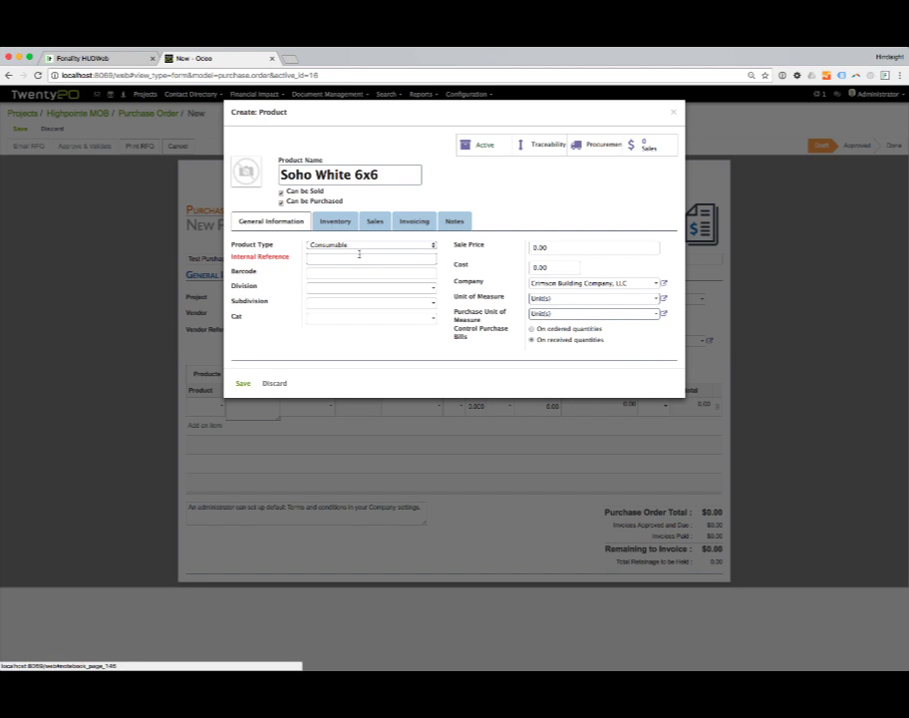
pyautogui.write('s')
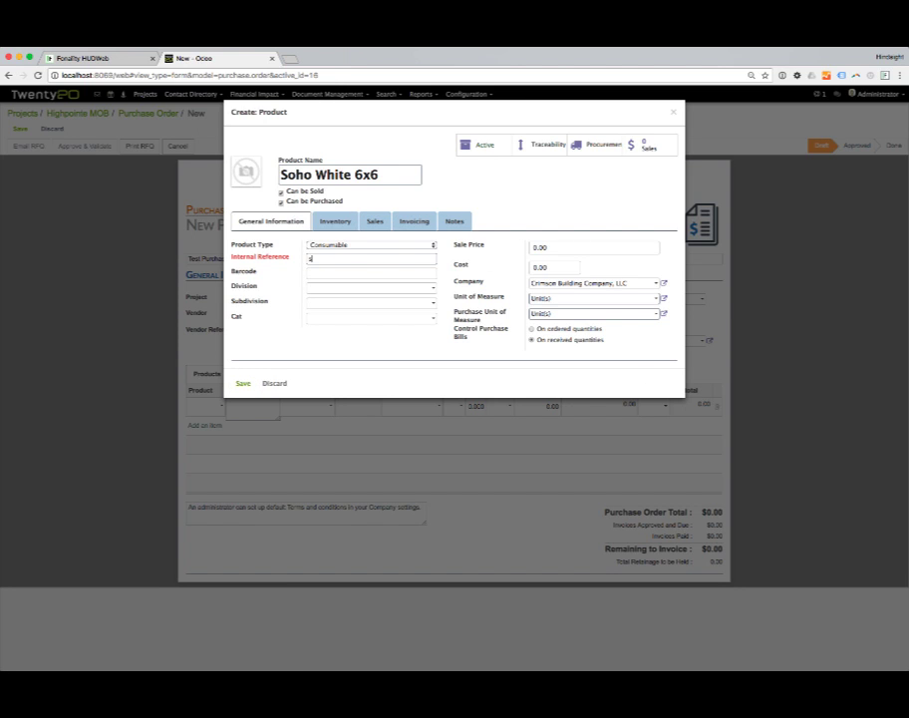
pyautogui.write('ohow6')
# Save the Soho White 6x6 product and keep it on the order line.
pyautogui.click(244, 386)
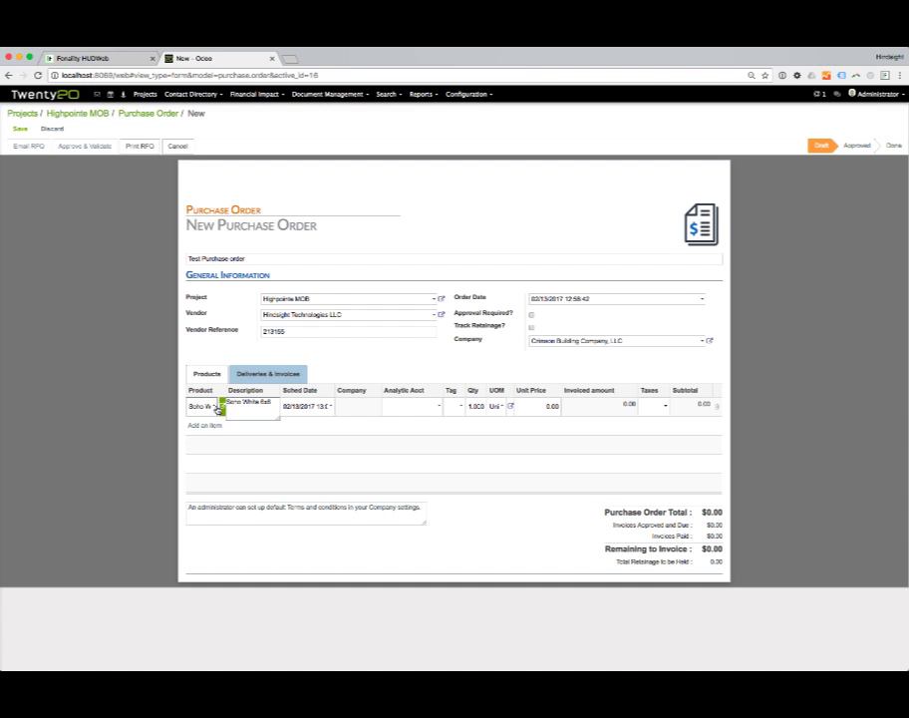
pyautogui.click(214, 409)
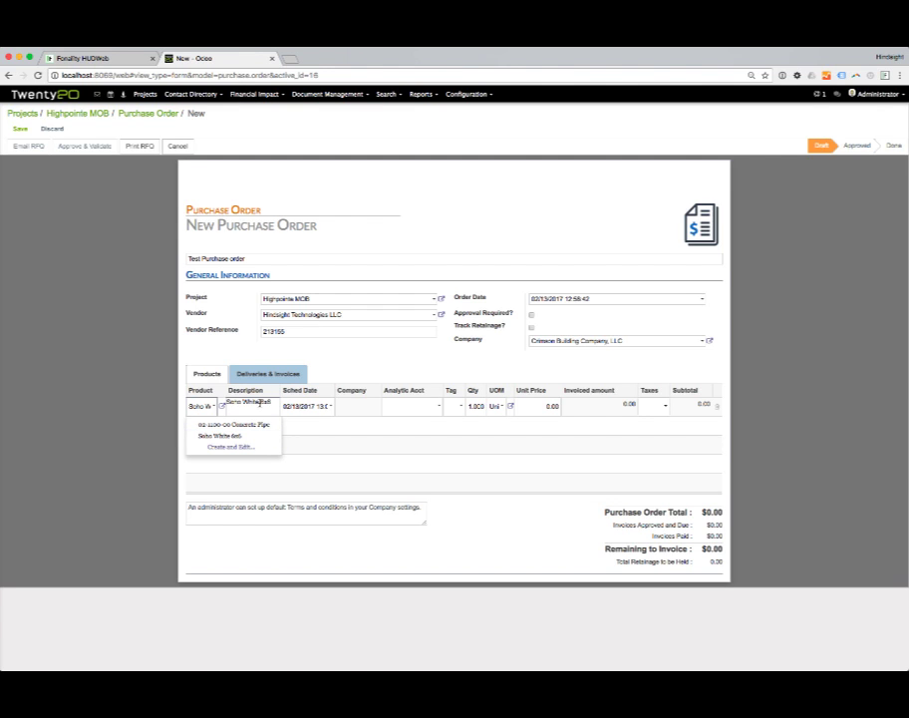
pyautogui.click(400, 487)
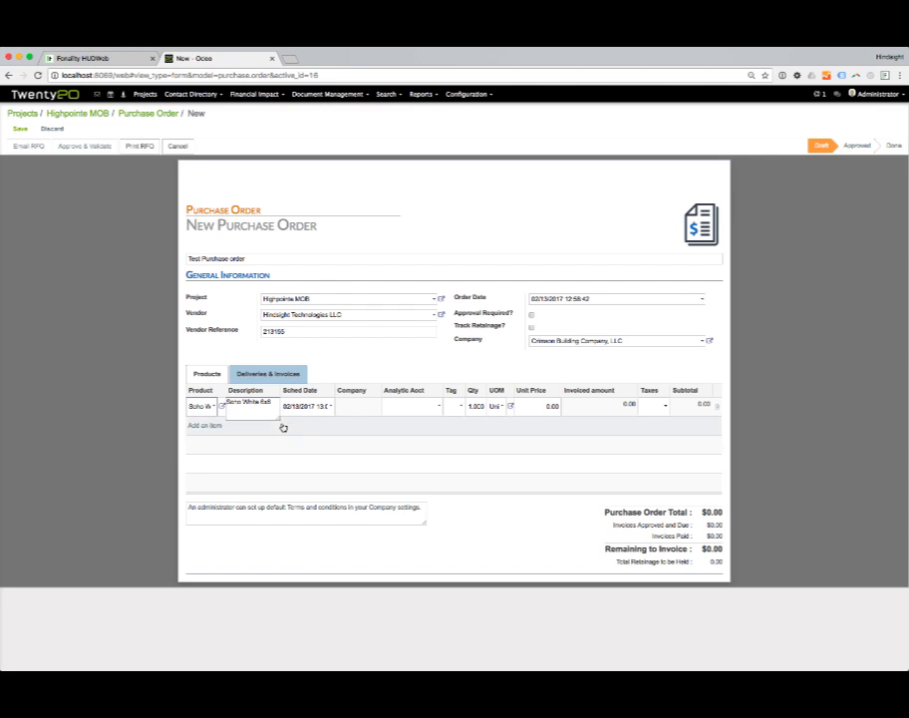
# Charge the line to Wood Framing - Material, 2 units at 108.55, and add another line.
pyautogui.click(409, 408)
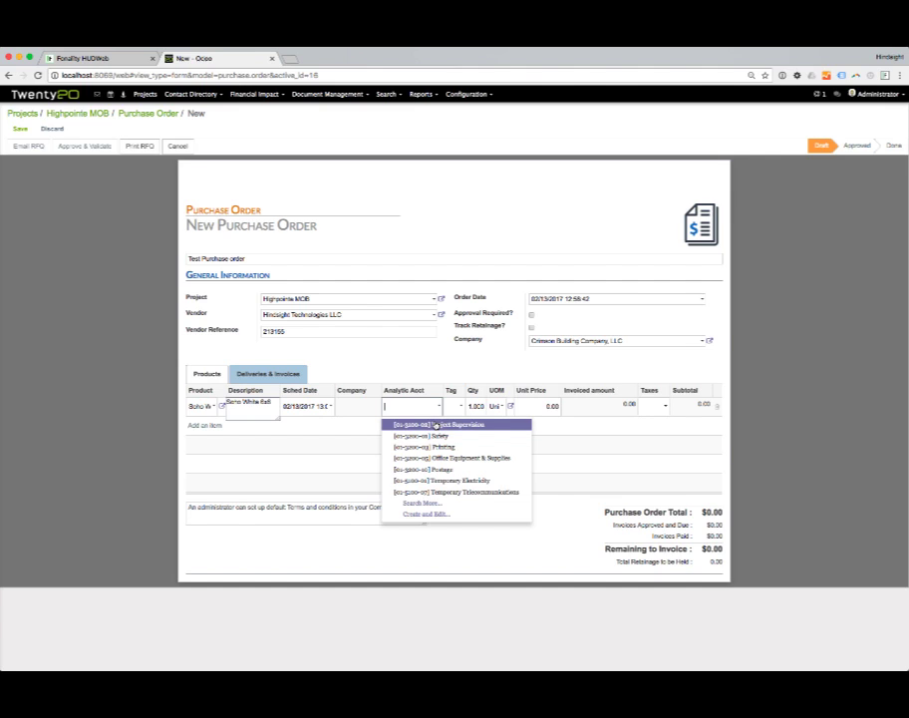
pyautogui.write('wood')
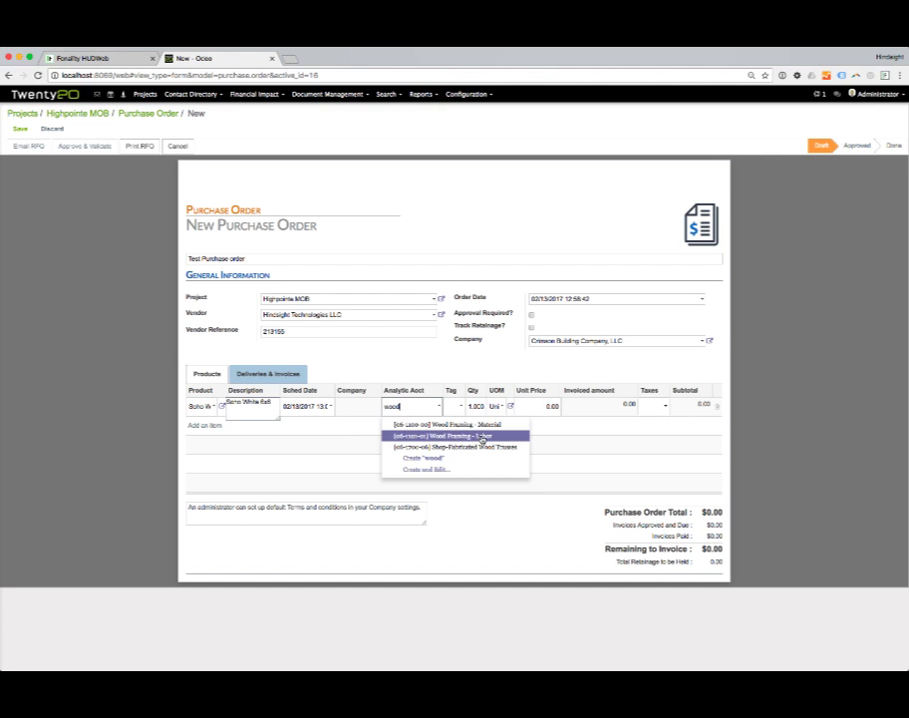
pyautogui.click(427, 426)
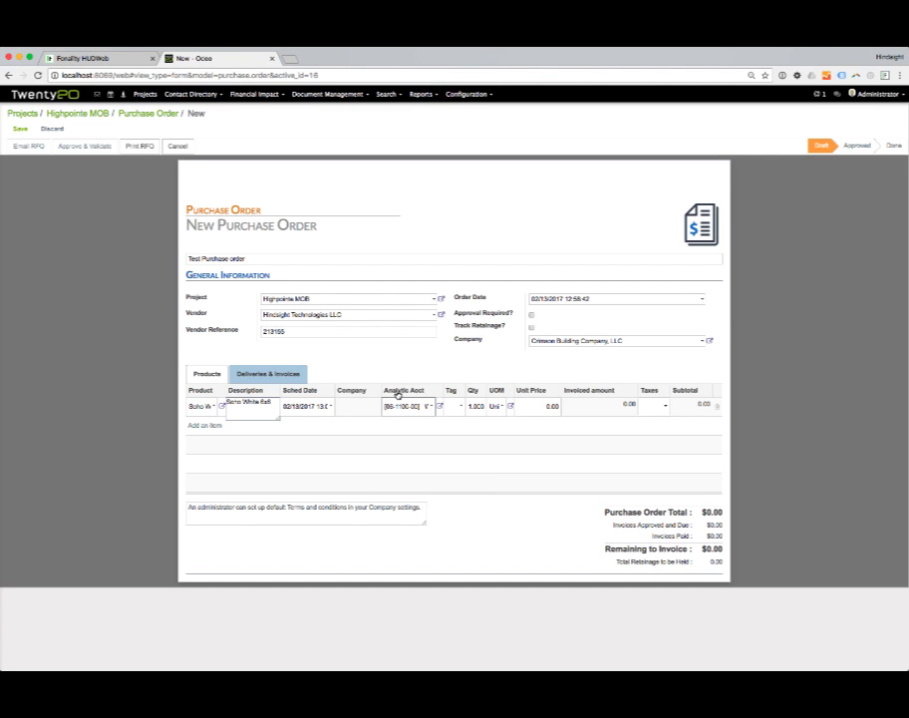
pyautogui.press('Tab')
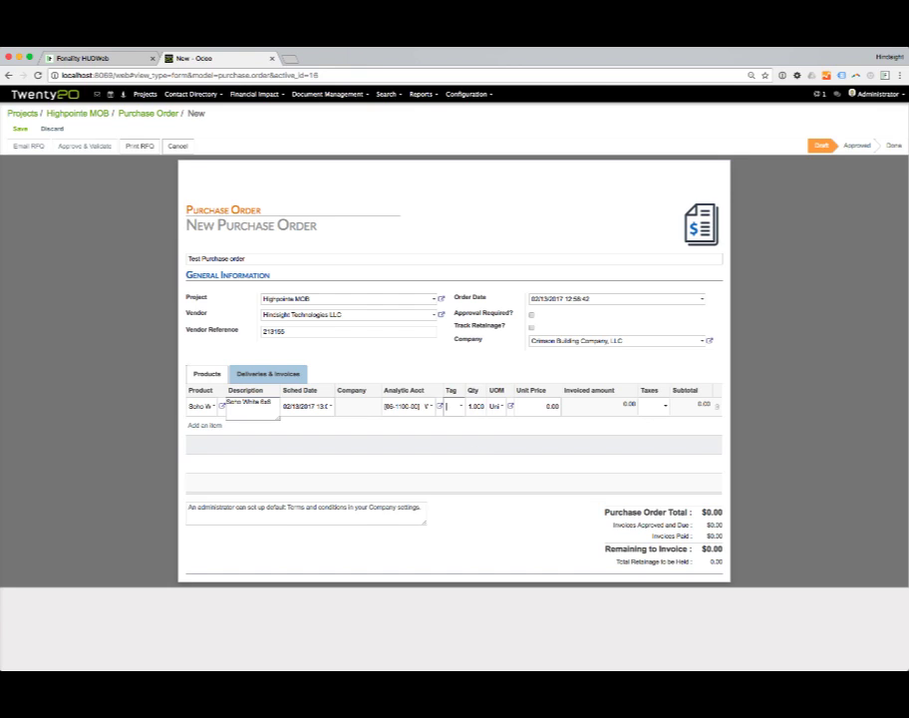
pyautogui.press('Tab')
pyautogui.write('3')
pyautogui.press('Tab')
pyautogui.press('Tab')
pyautogui.write('108.83')
pyautogui.press('Tab')
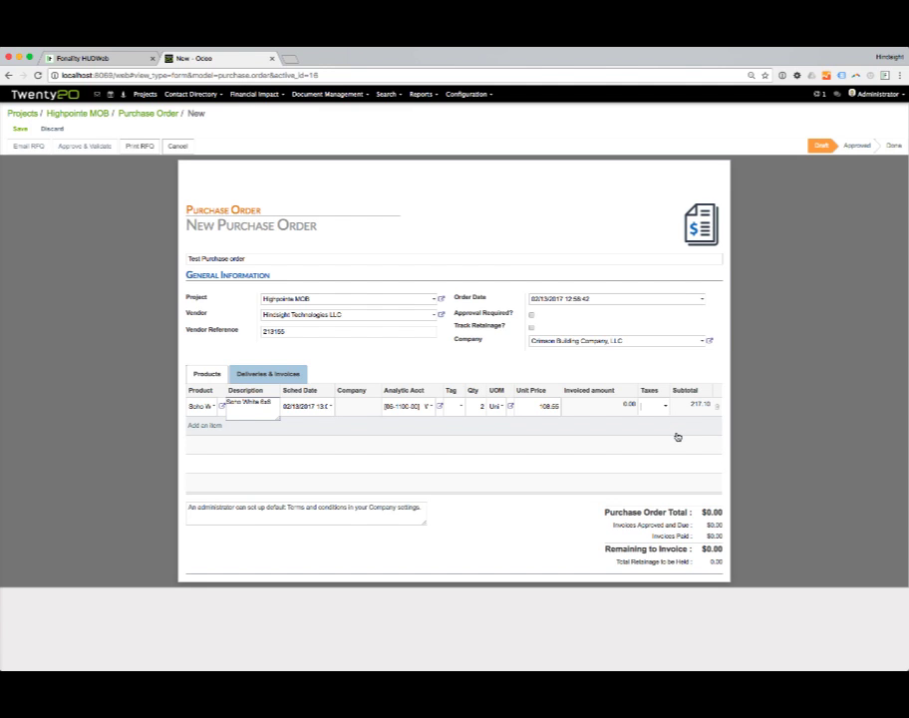
pyautogui.click(676, 436)
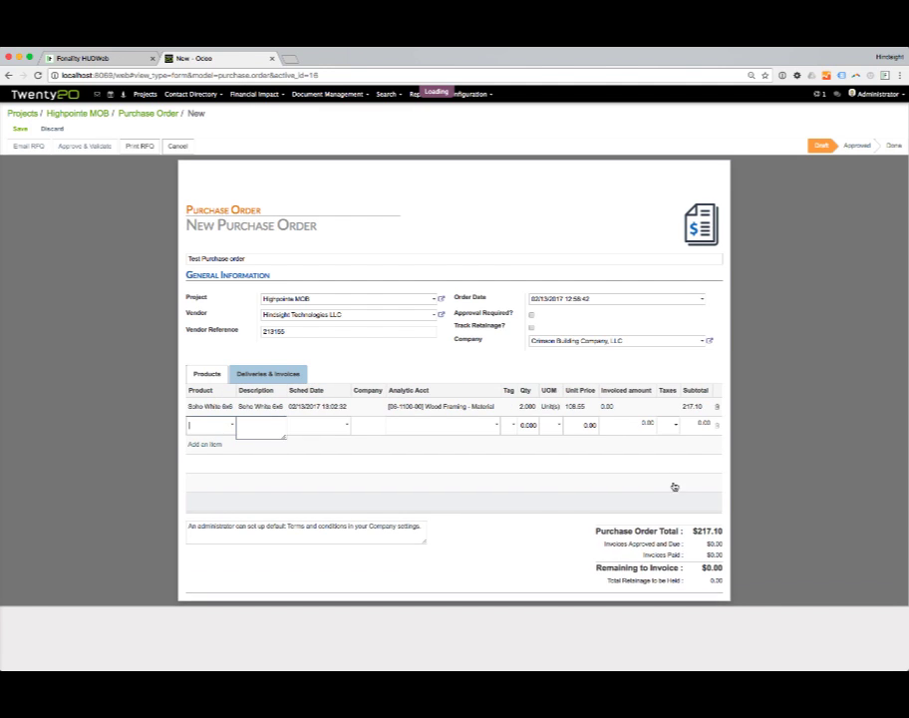
# Create a new Consumable product named 'Shipping & Handling' for the second line.
pyautogui.click(233, 428)
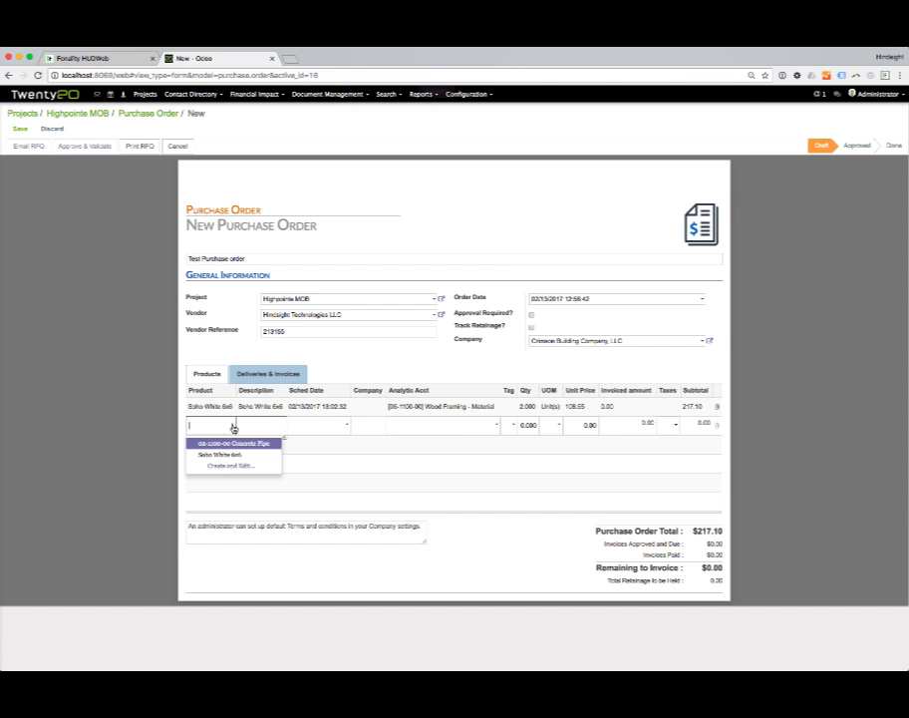
pyautogui.click(235, 465)
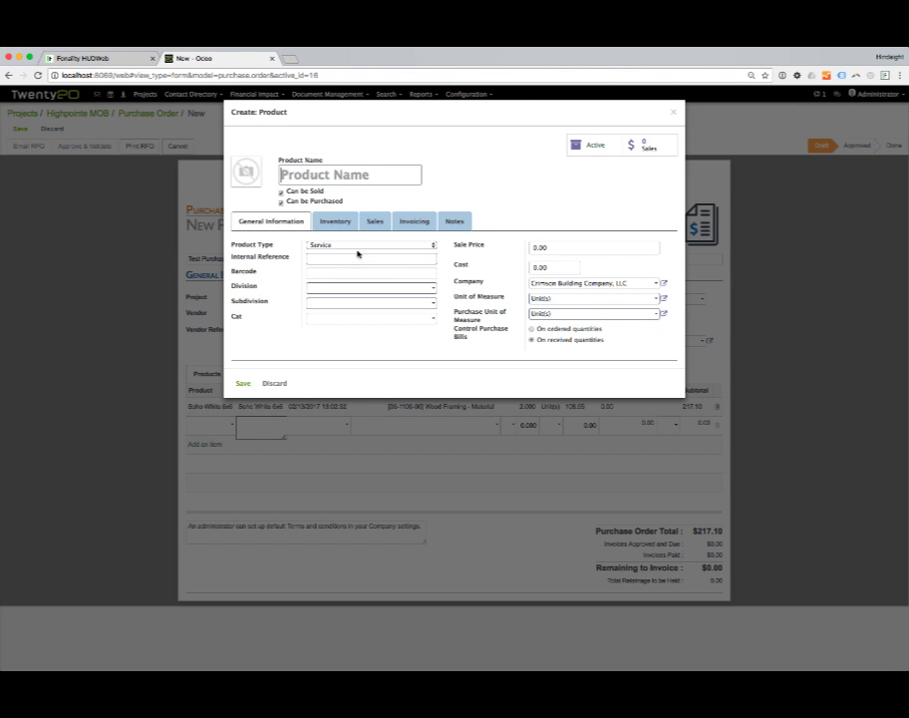
pyautogui.write('Ship')
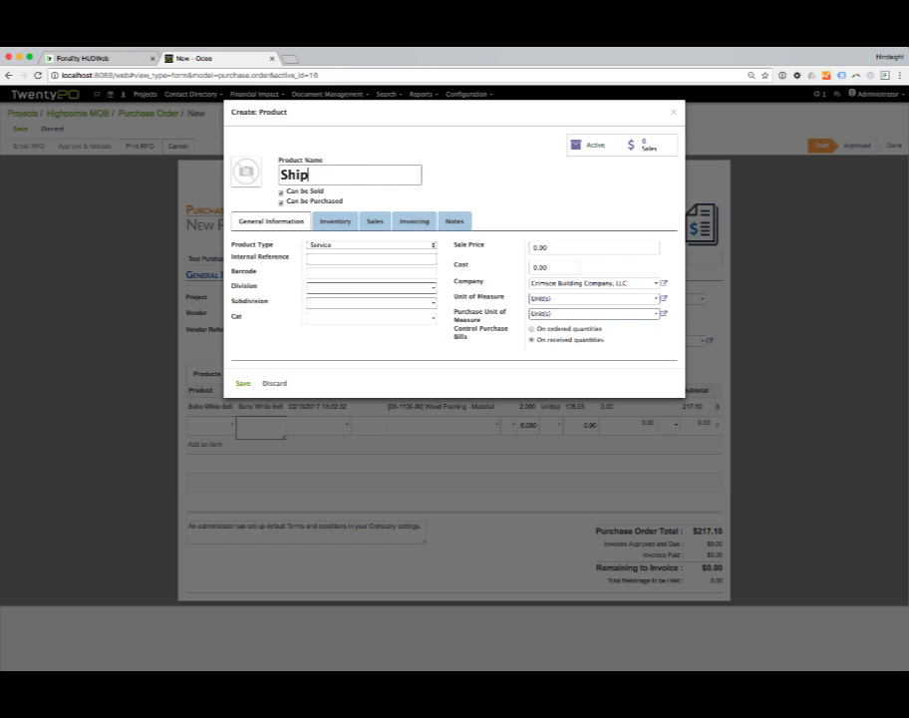
pyautogui.write('ping & Handleing')
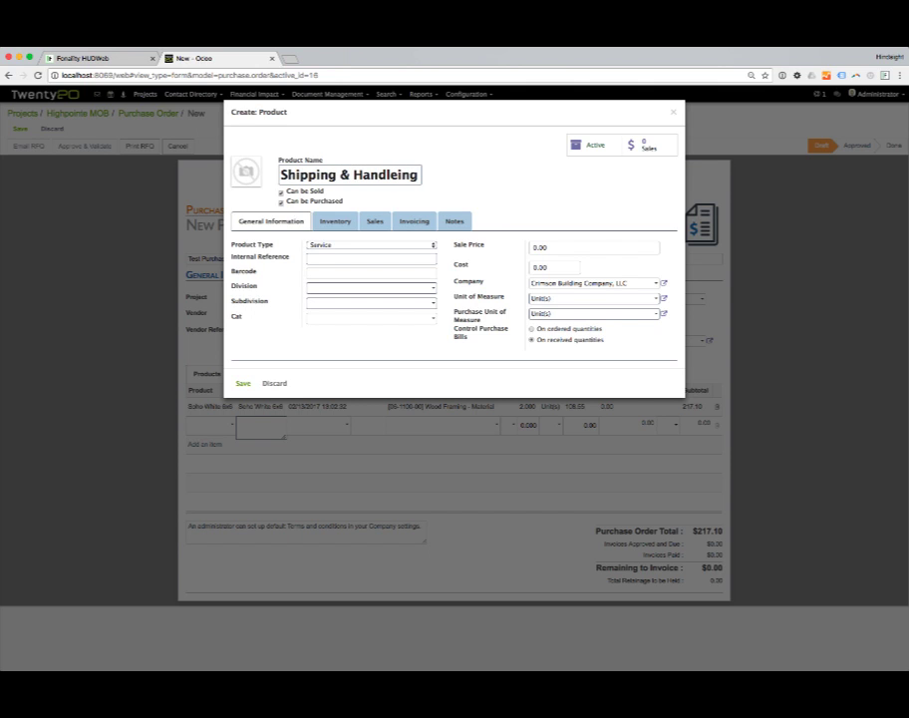
pyautogui.press('BackSpace')
pyautogui.press('BackSpace')
pyautogui.press('BackSpace')
pyautogui.press('BackSpace')
pyautogui.write('ing')
pyautogui.click(367, 246)
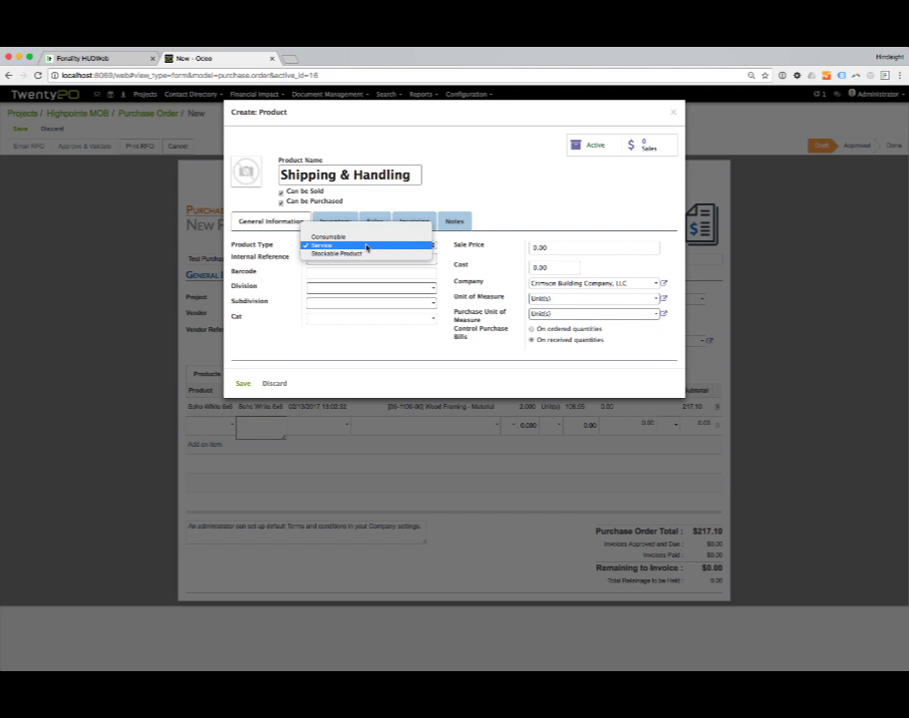
pyautogui.click(361, 237)
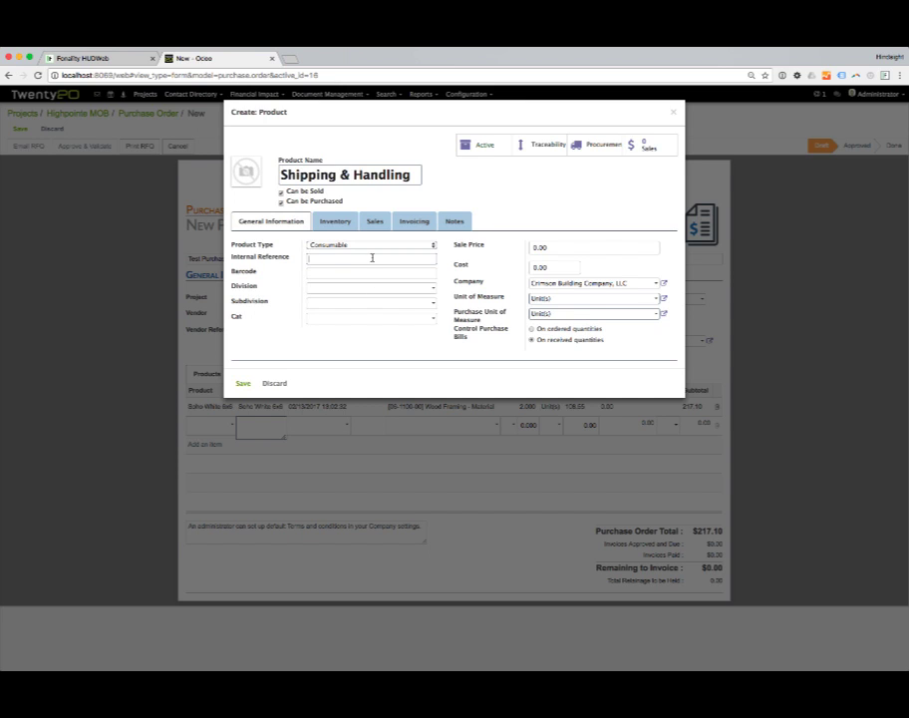
# Give it internal reference ship and unit of measure LS, and save it.
pyautogui.write('SHip')
pyautogui.press('BackSpace')
pyautogui.press('BackSpace')
pyautogui.press('BackSpace')
pyautogui.press('BackSpace')
pyautogui.write('ship')
pyautogui.click(578, 298)
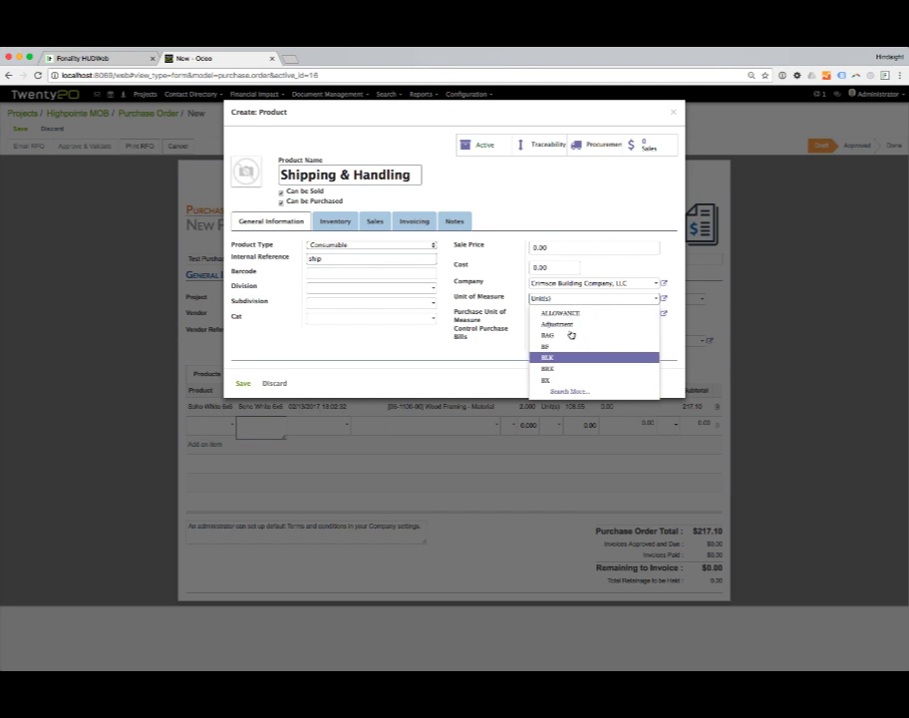
pyautogui.click(554, 298)
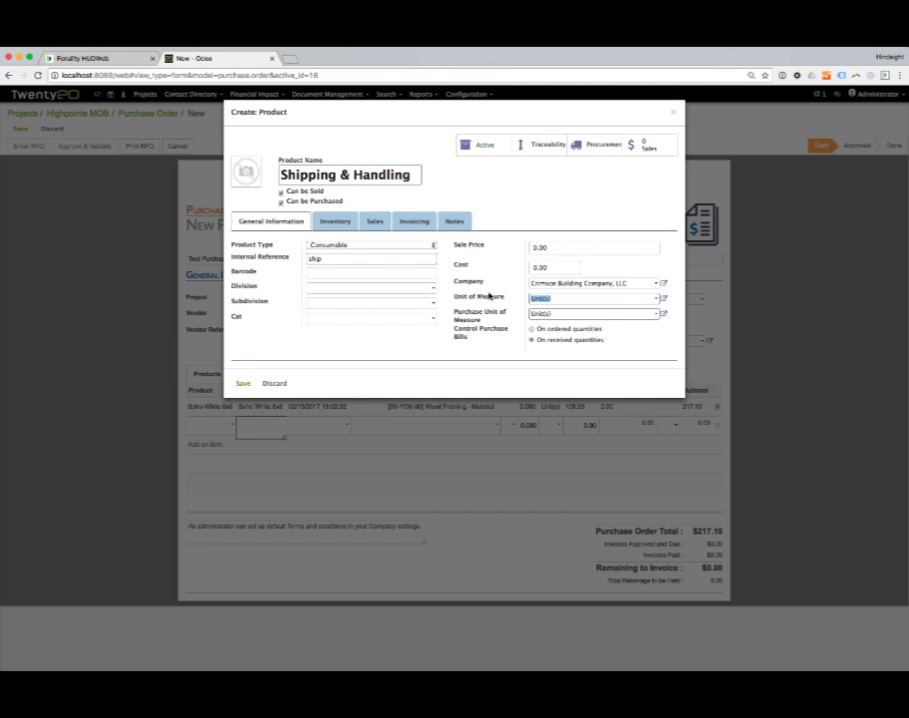
pyautogui.press('BackSpace')
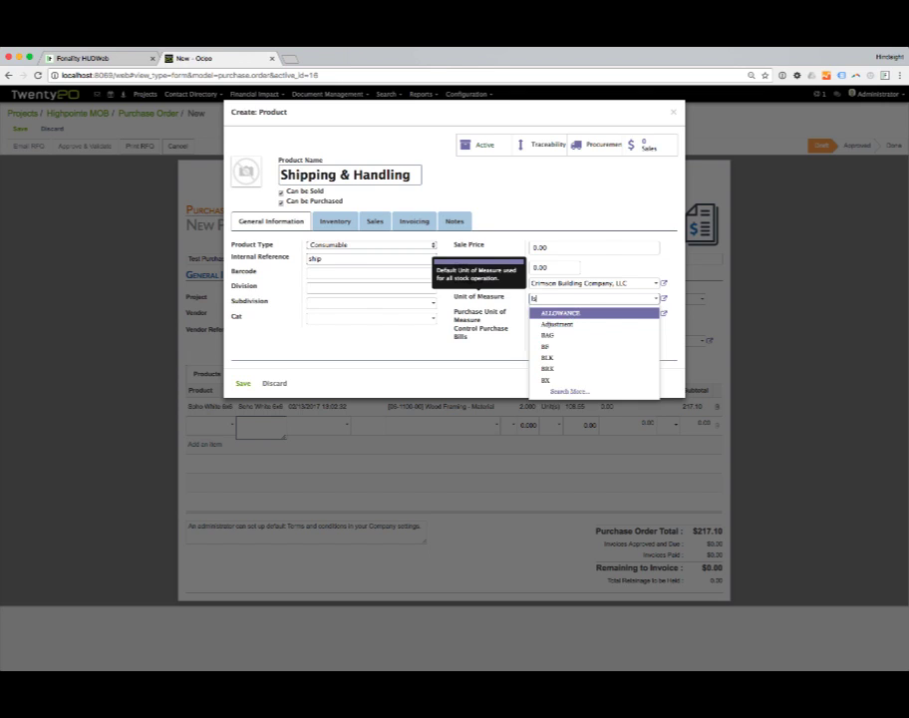
pyautogui.write('ls')
pyautogui.press('Return')
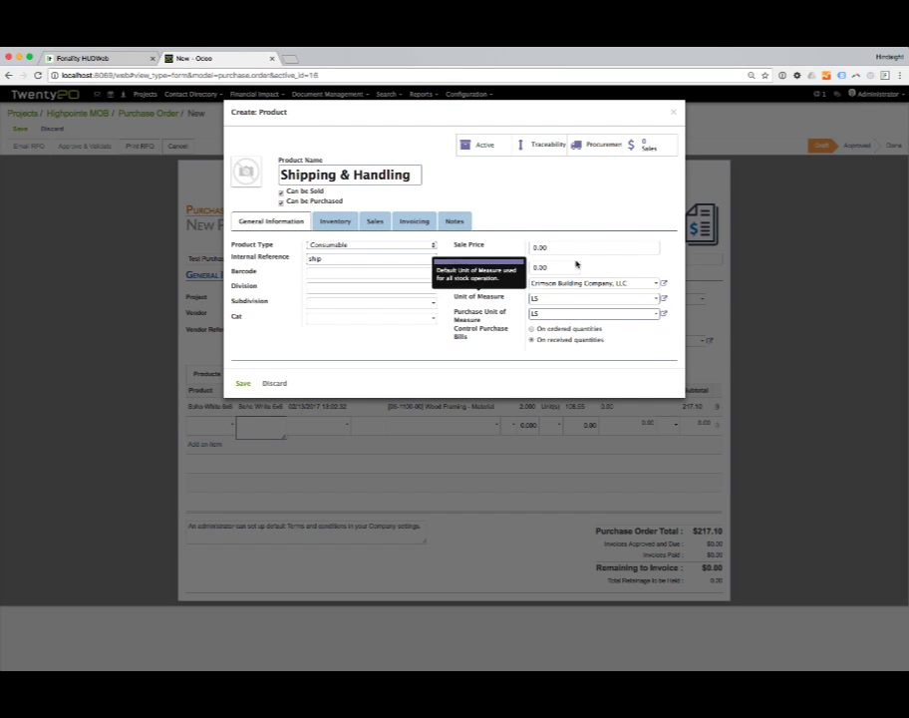
pyautogui.click(244, 384)
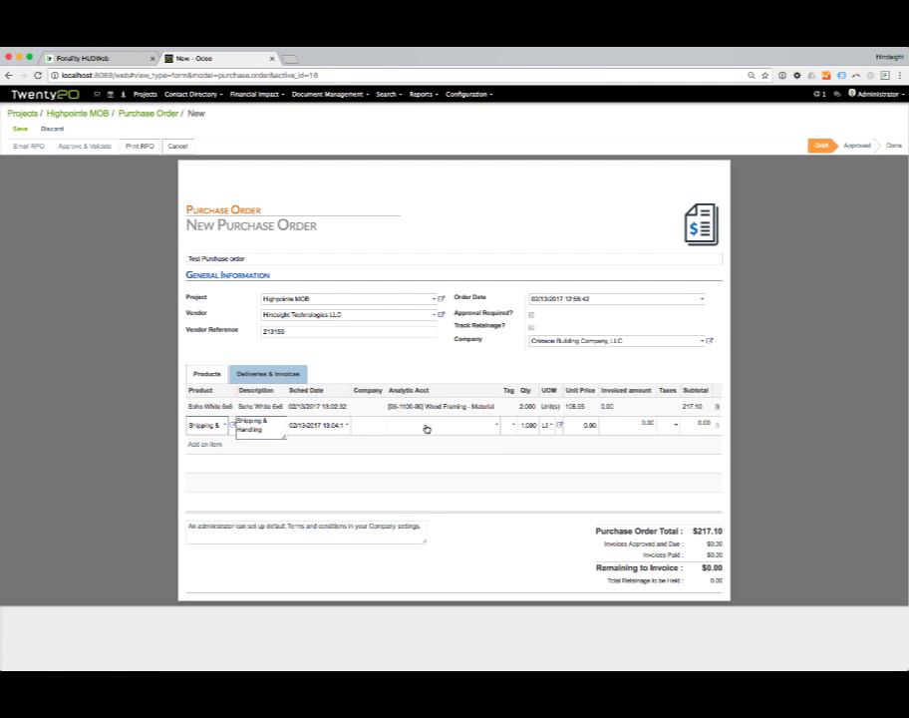
# Charge the Shipping & Handling line to the Wood Framing - Material analytic account.
pyautogui.click(455, 430)
pyautogui.write('wood')
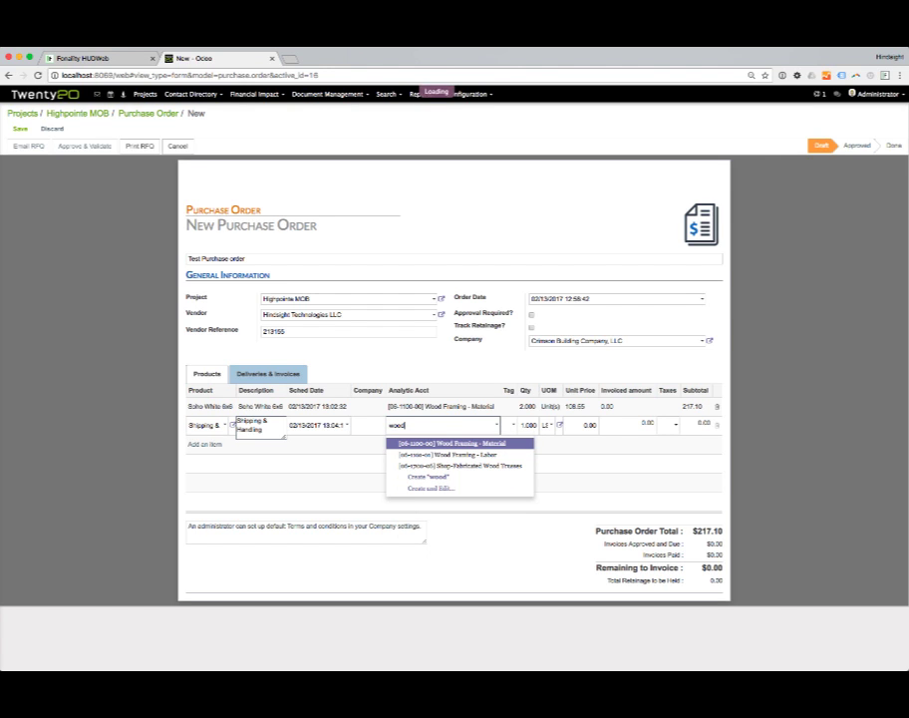
pyautogui.press('Return')
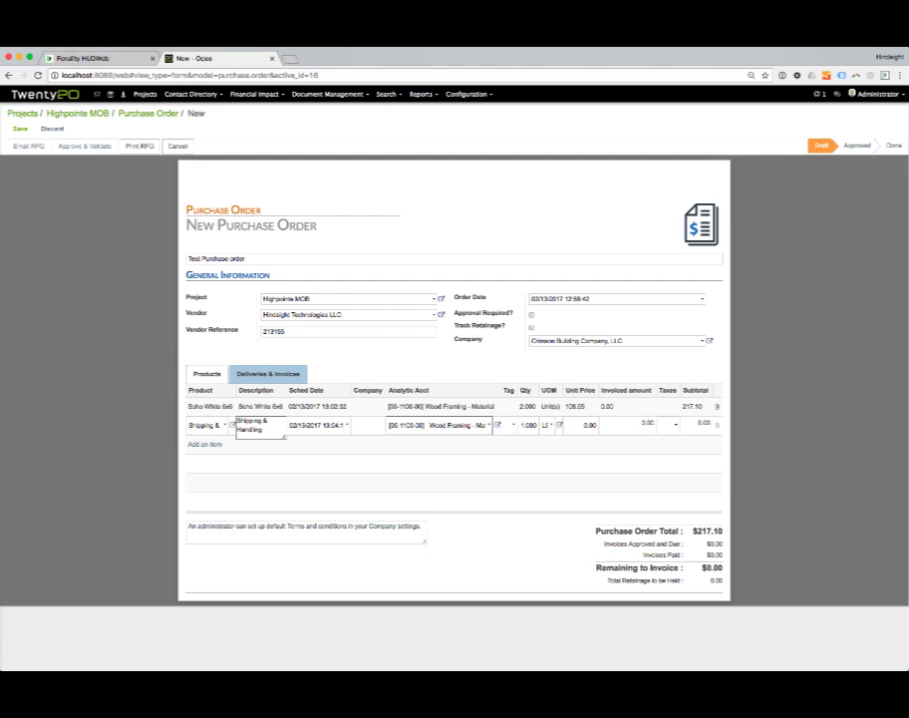
# Give the shipping line a 12.50 unit price and commit it, bringing the total to $229.60.
pyautogui.press('Tab')
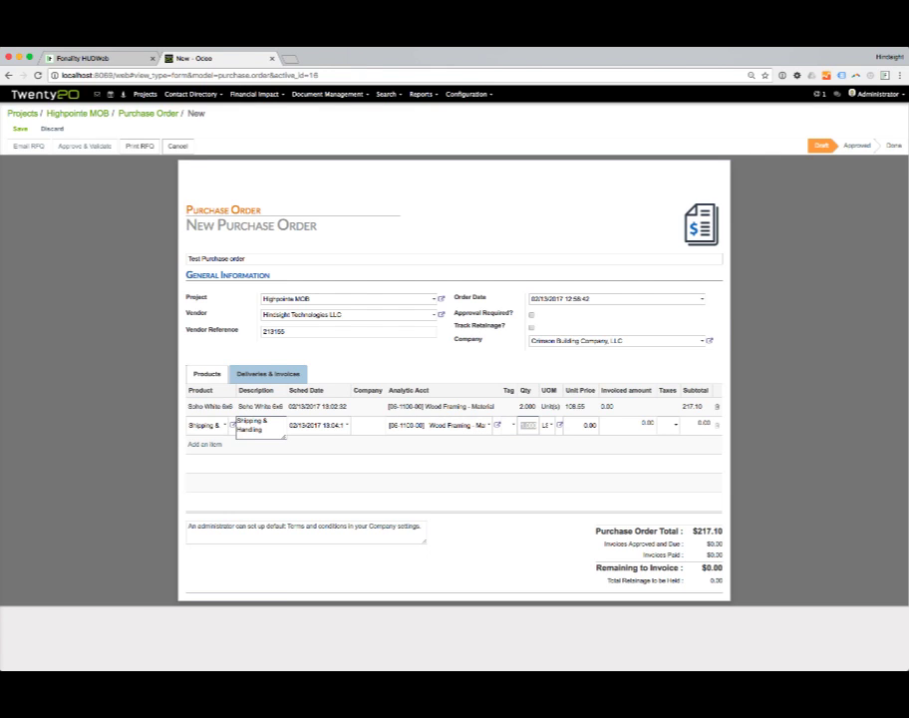
pyautogui.press('Tab')
pyautogui.press('Tab')
pyautogui.write('12.50')
pyautogui.press('Tab')
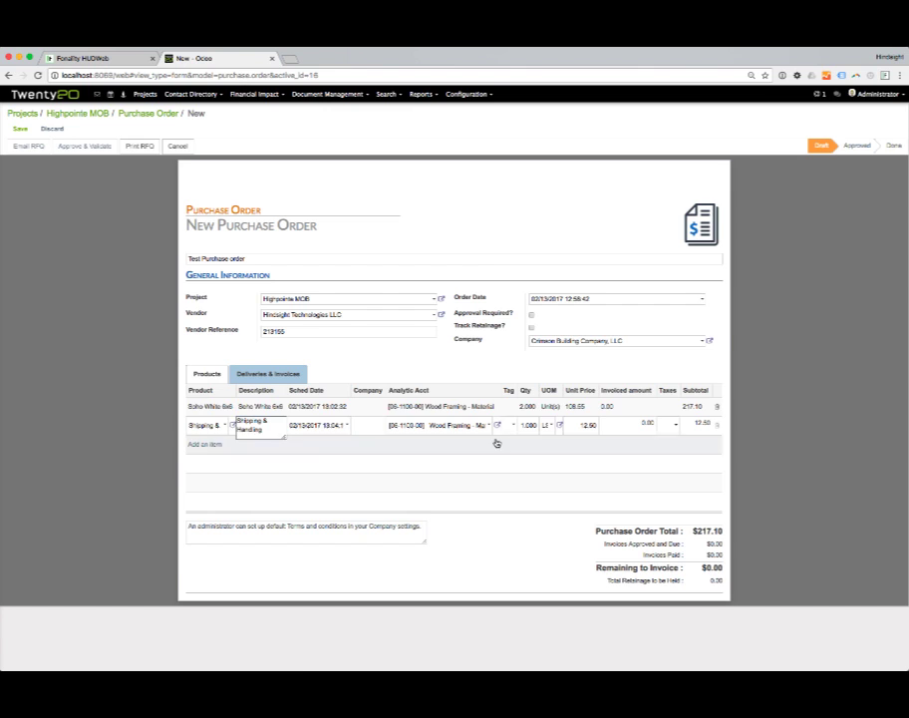
pyautogui.click(207, 443)
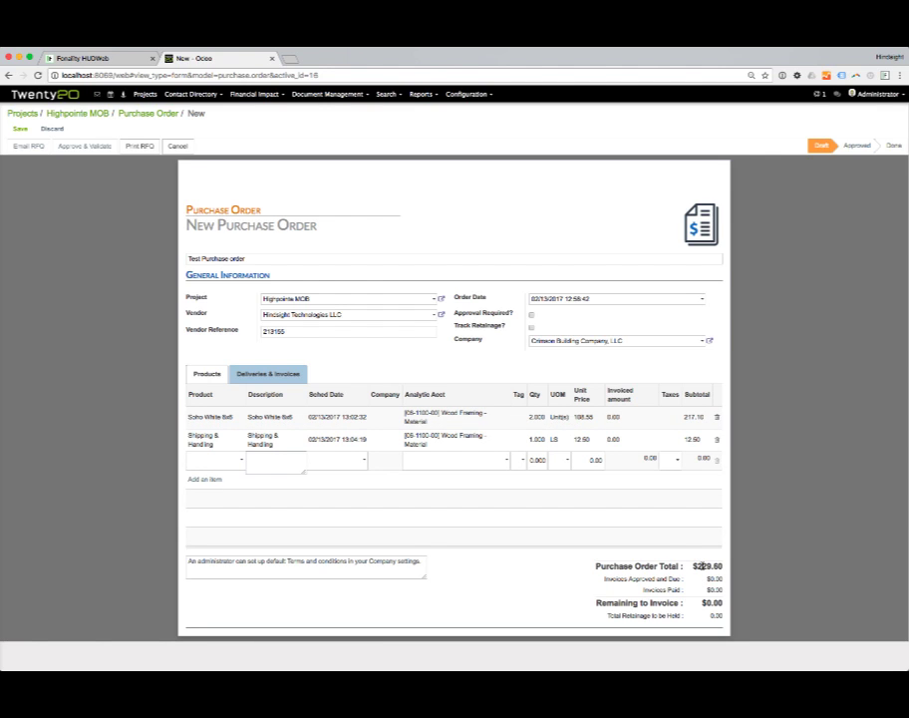
# Delete the blank order line, save the order as PO00004, then check the Print menu without printing.
pyautogui.click(548, 206)
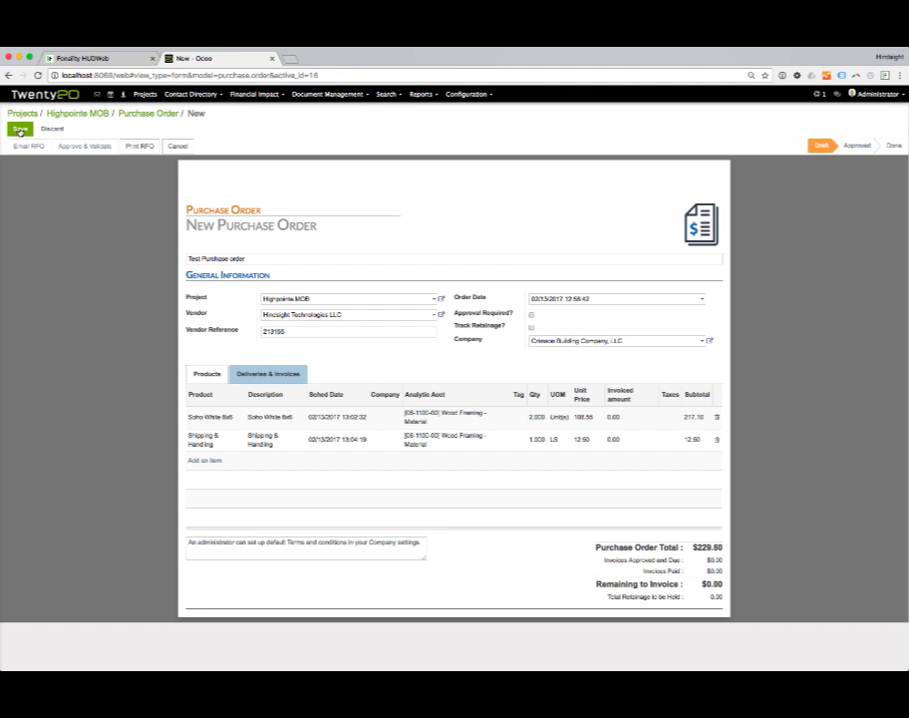
pyautogui.click(20, 131)
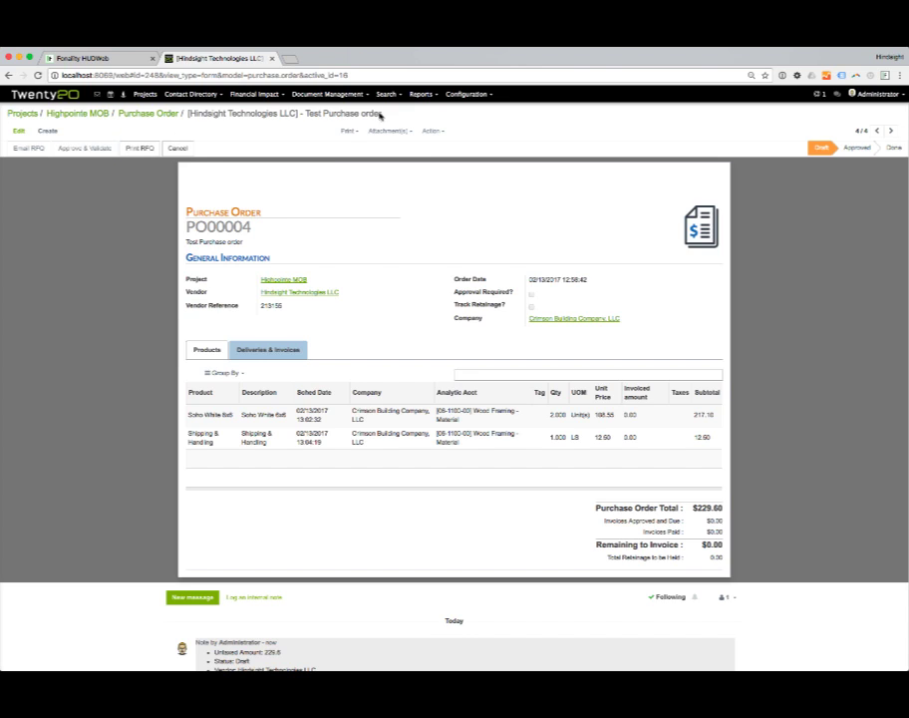
pyautogui.click(348, 131)
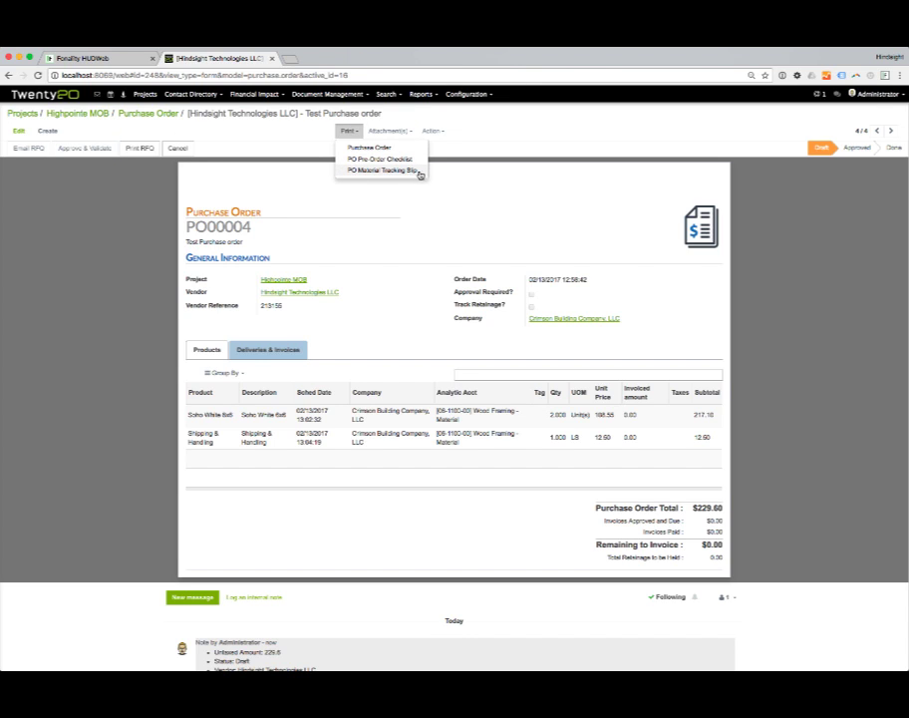
pyautogui.click(382, 149)
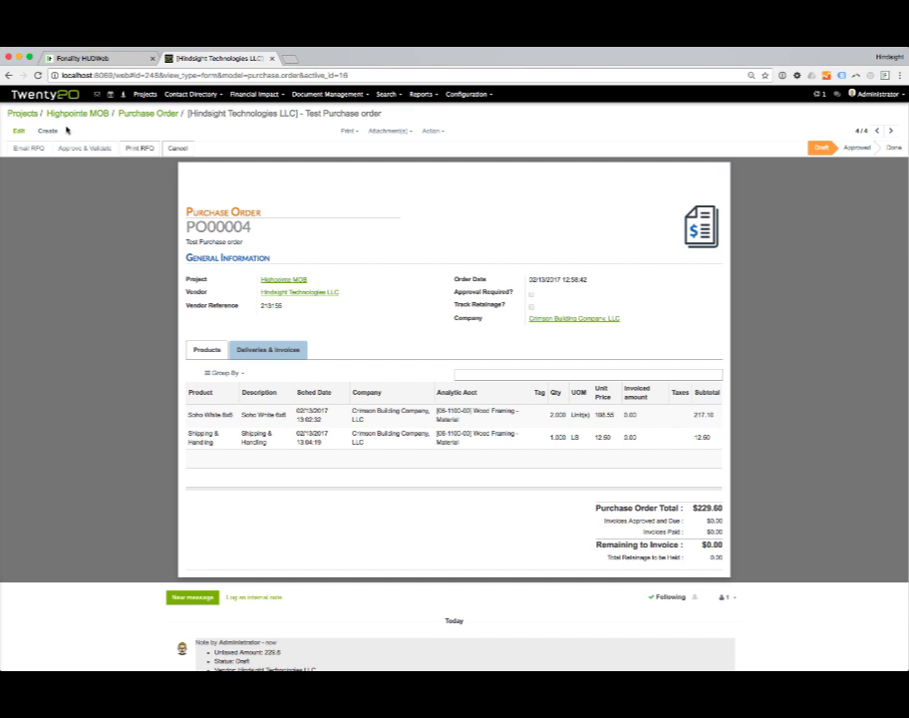
# Start creating a new tax for the Soho White 6x6 line, then discard it without adding any tax.
pyautogui.click(20, 131)
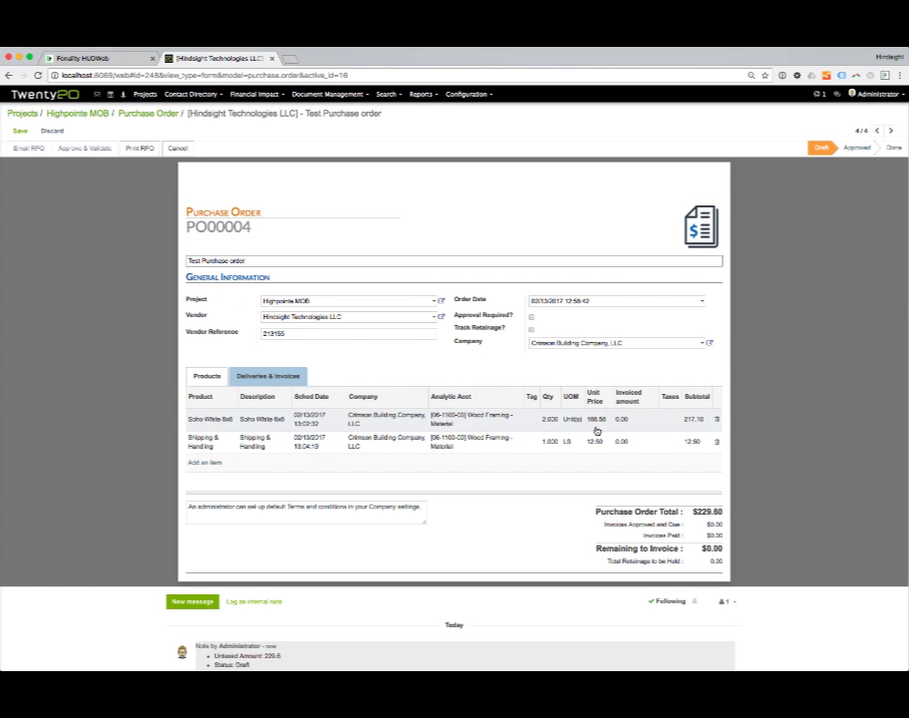
pyautogui.click(676, 426)
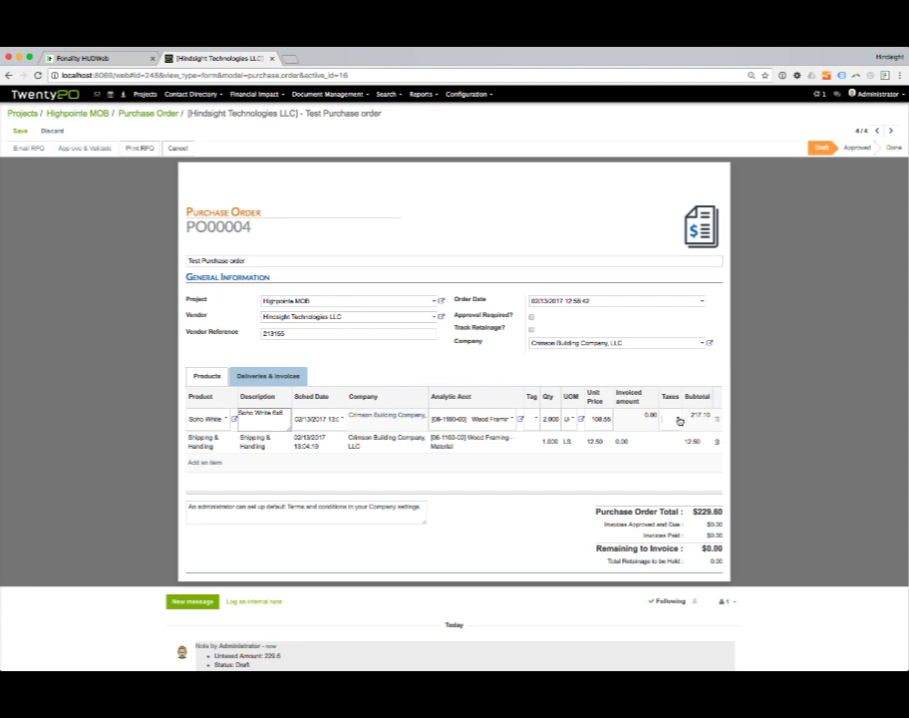
pyautogui.click(679, 420)
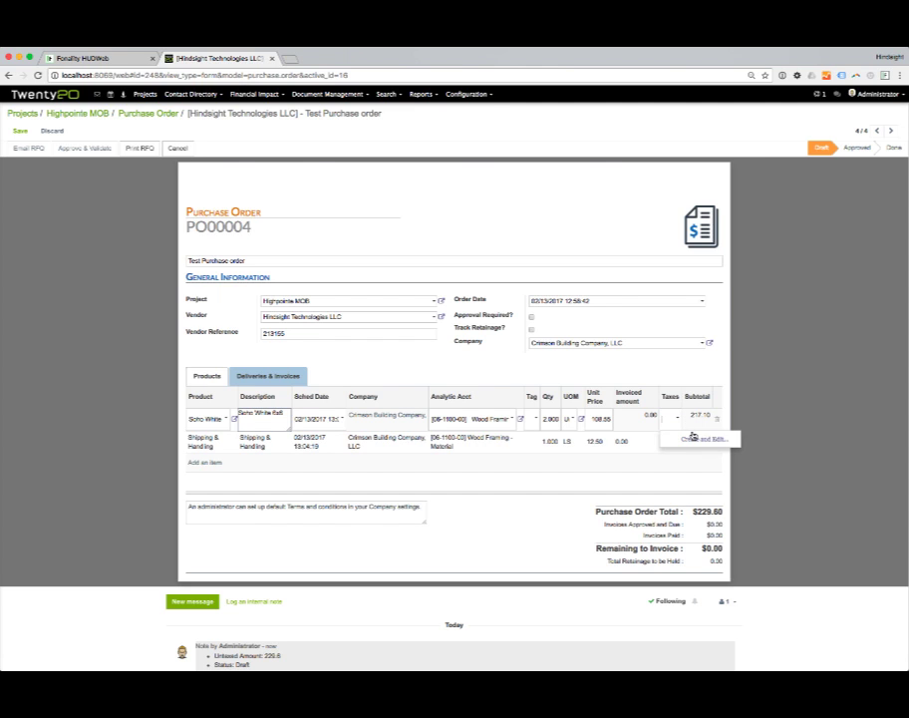
pyautogui.click(693, 439)
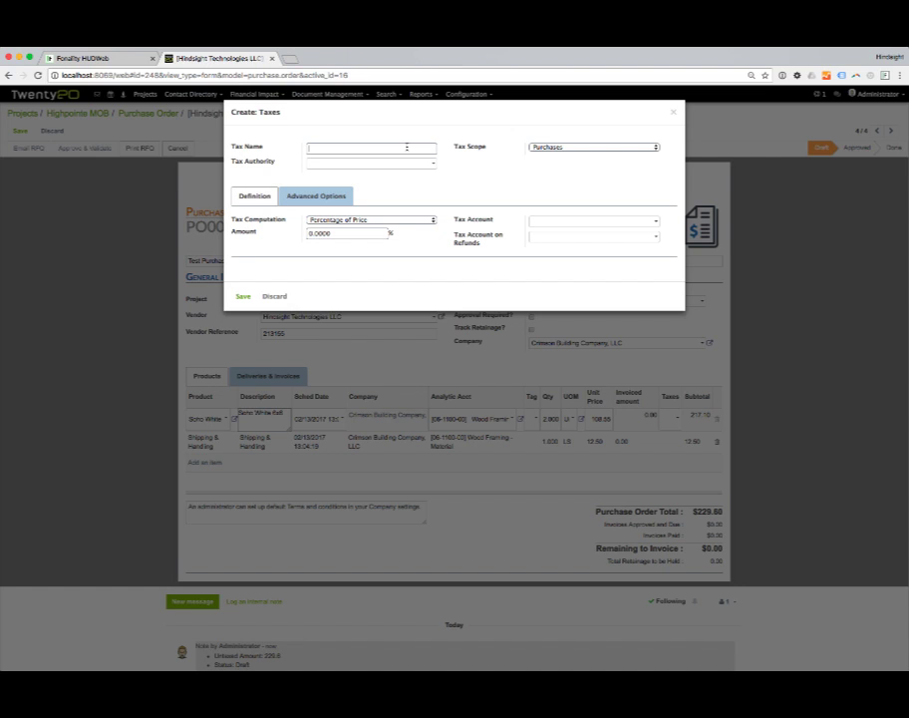
pyautogui.click(355, 164)
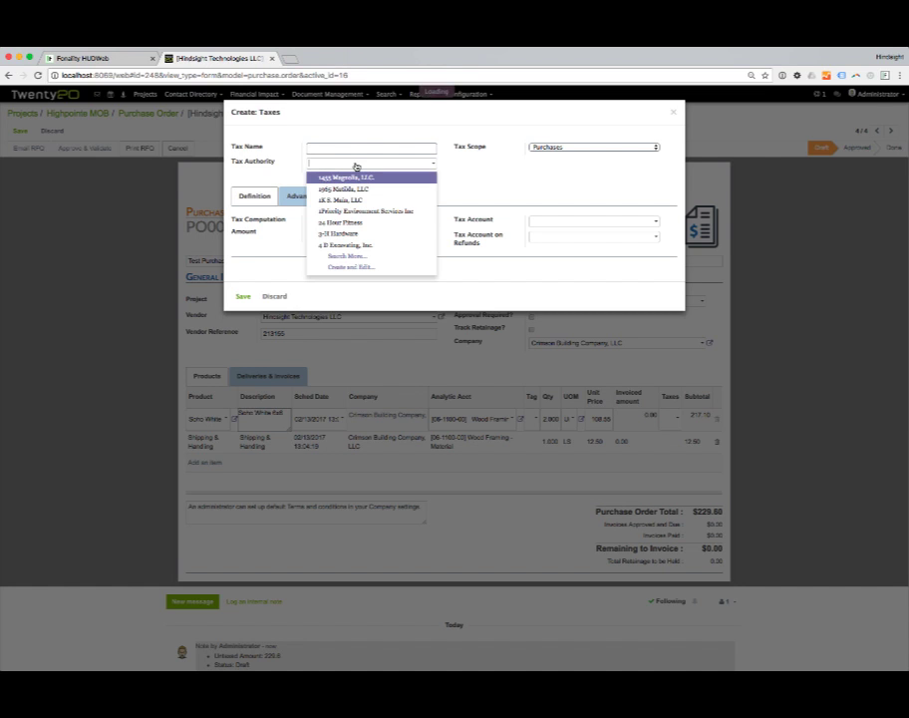
pyautogui.click(460, 168)
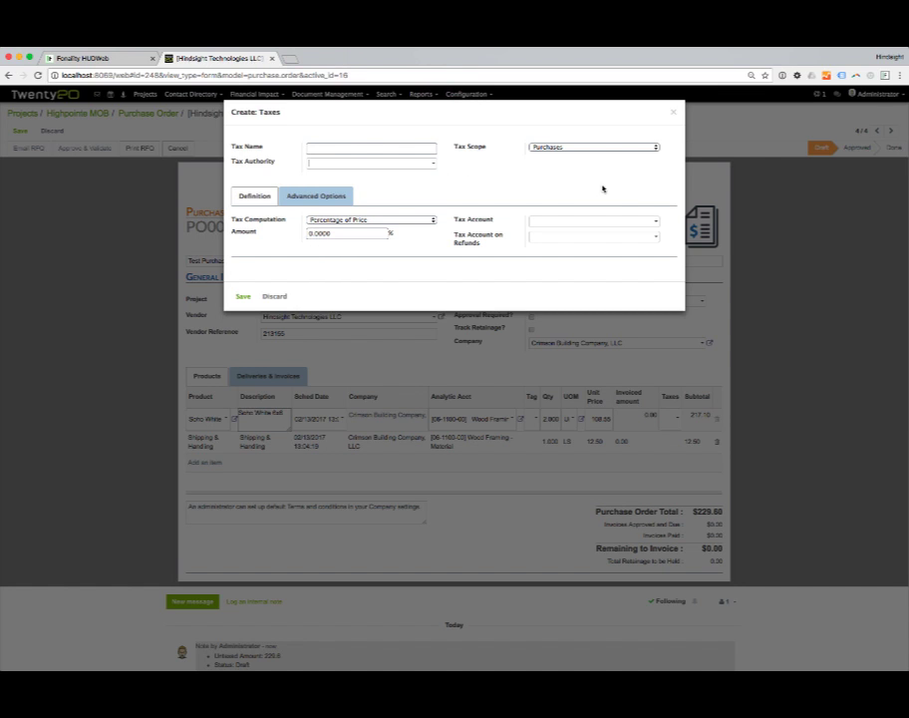
pyautogui.click(275, 297)
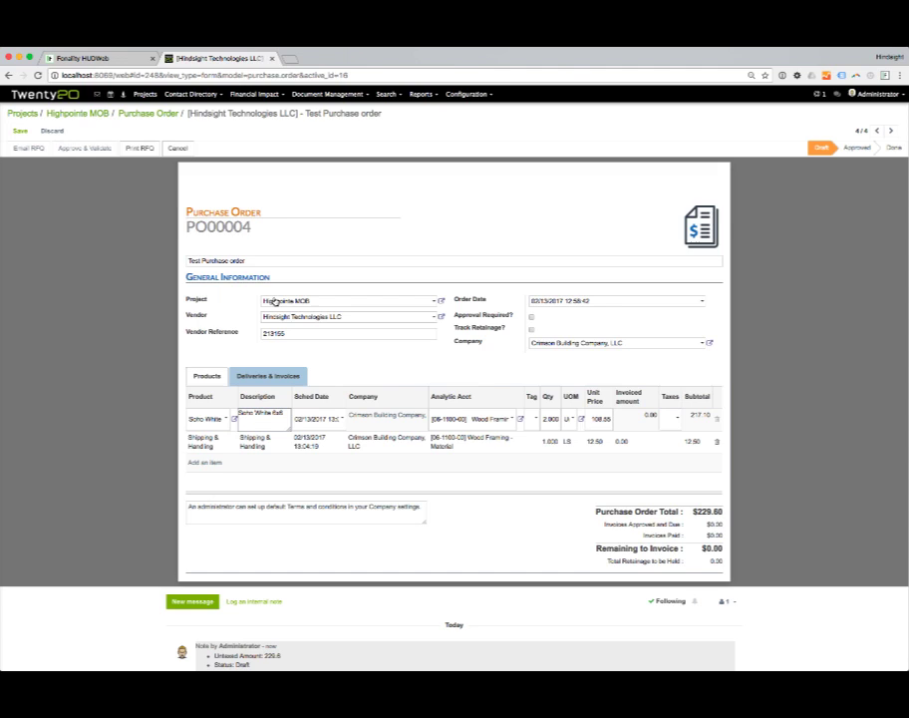